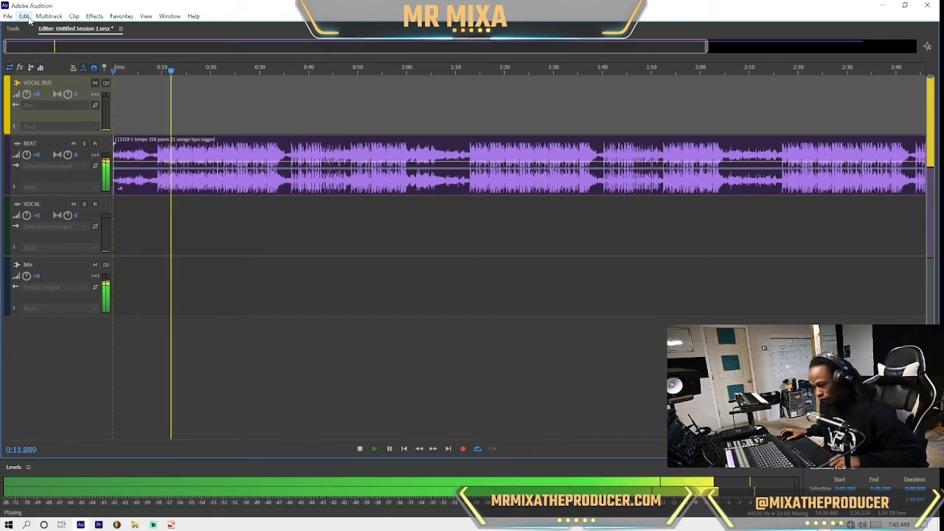
Step: Stop the playback and arm the VOCAL track for recording
{"action": "key", "text": "space"}
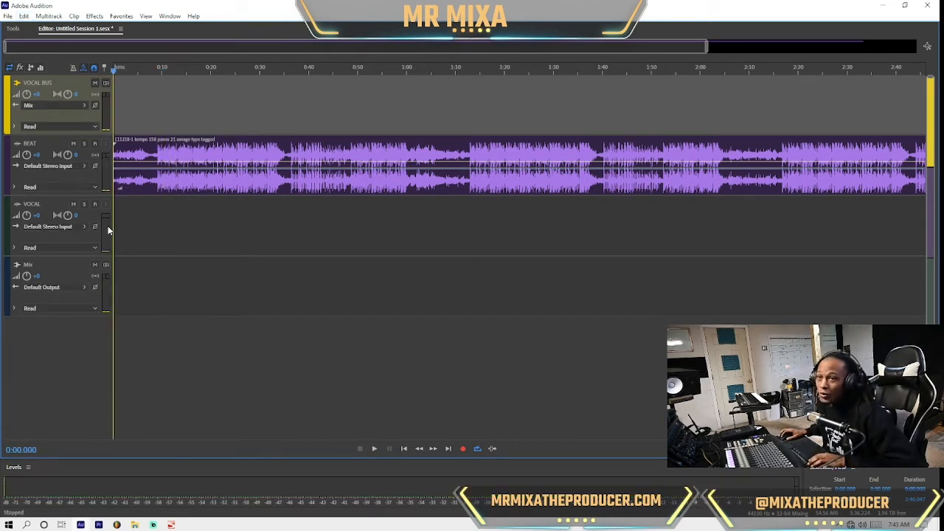
{"action": "left_click", "coordinate": [94, 204]}
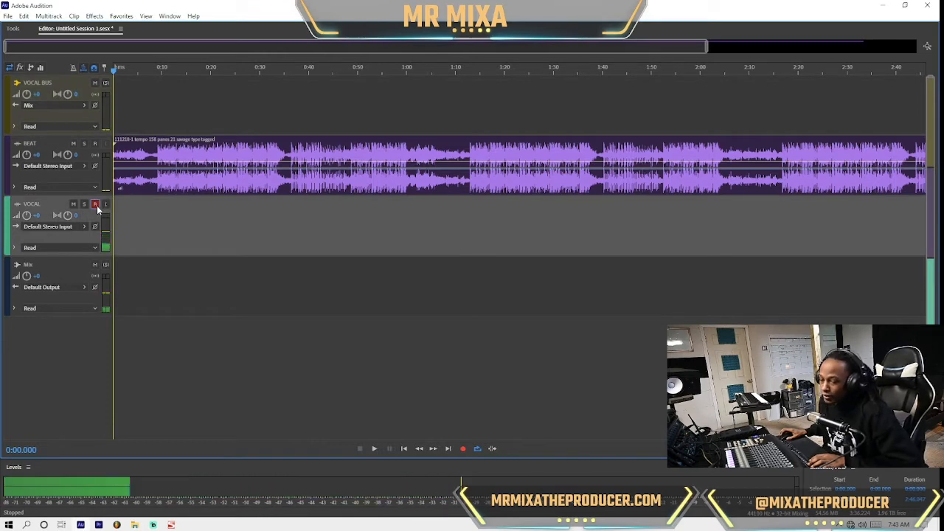
Step: Check the audio hardware's I/O buffer size options, keeping 256, and disable Smart Monitoring for armed tracks in the Multitrack preferences
{"action": "left_click", "coordinate": [24, 15]}
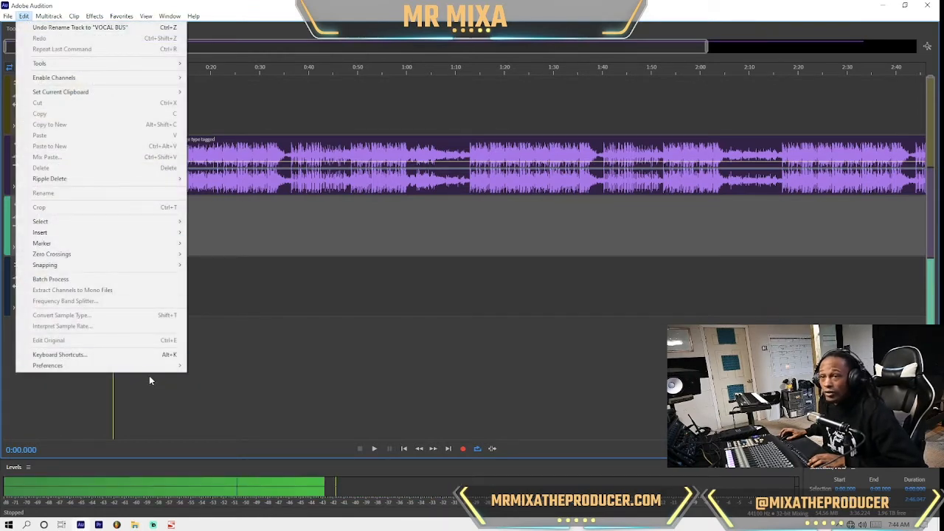
{"action": "mouse_move", "coordinate": [159, 366]}
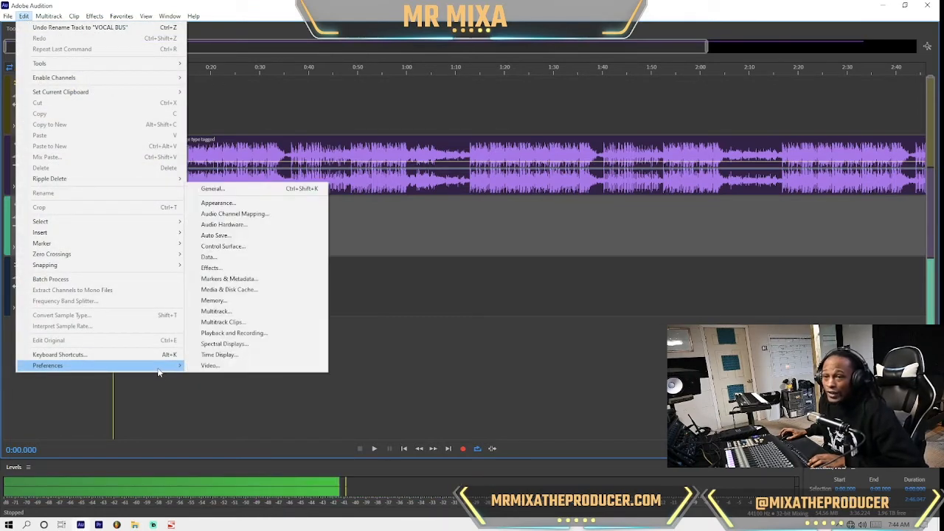
{"action": "left_click", "coordinate": [257, 226]}
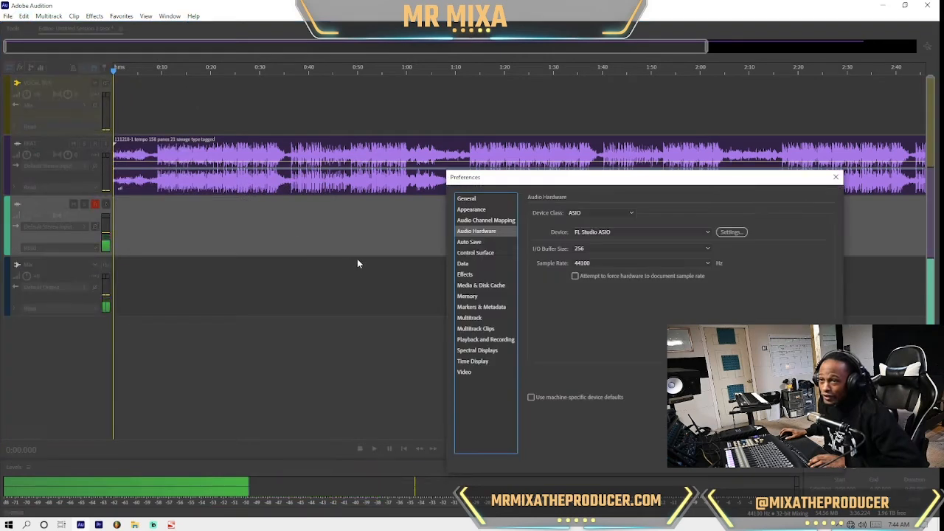
{"action": "left_click", "coordinate": [604, 249]}
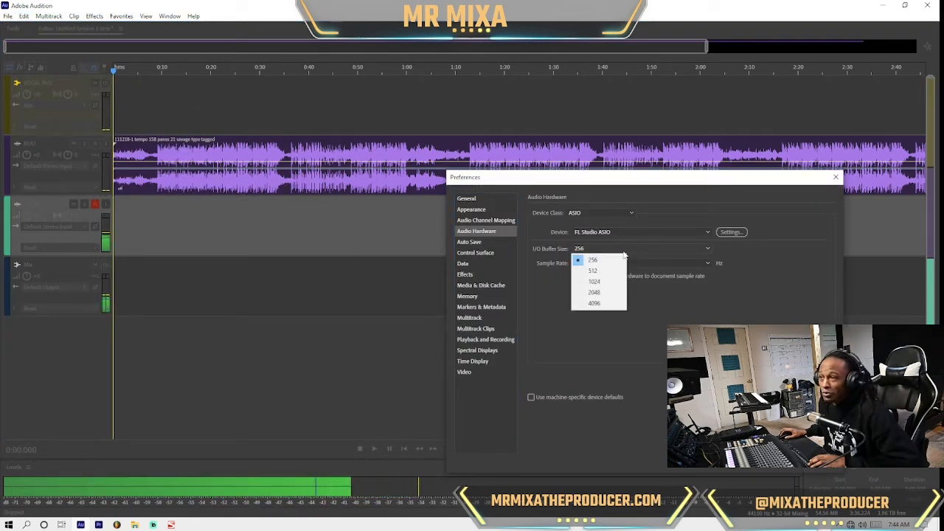
{"action": "left_click", "coordinate": [645, 247]}
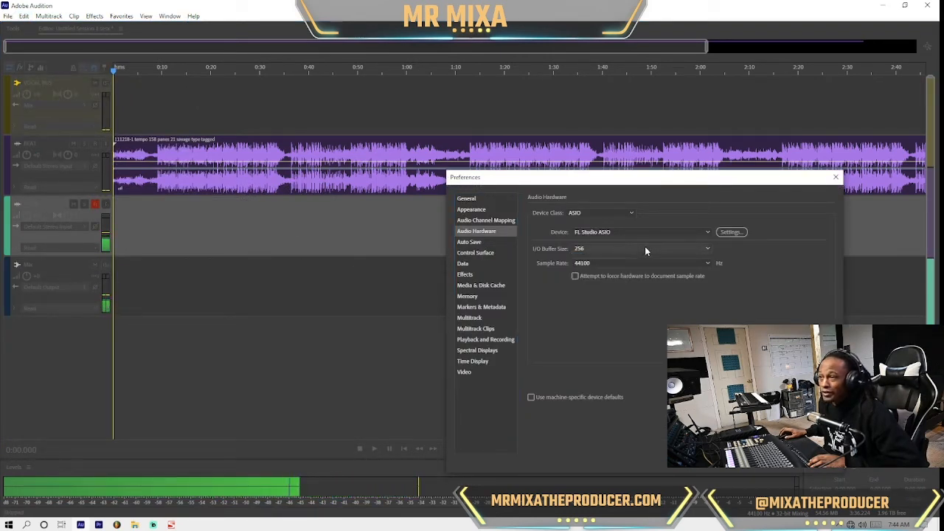
{"action": "left_click", "coordinate": [471, 318]}
{"action": "left_click", "coordinate": [542, 291]}
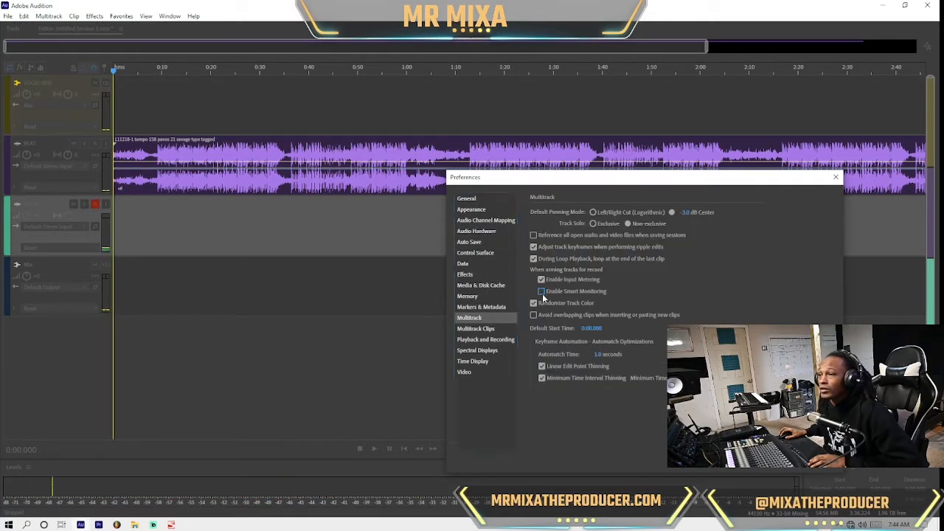
{"action": "left_click", "coordinate": [774, 459]}
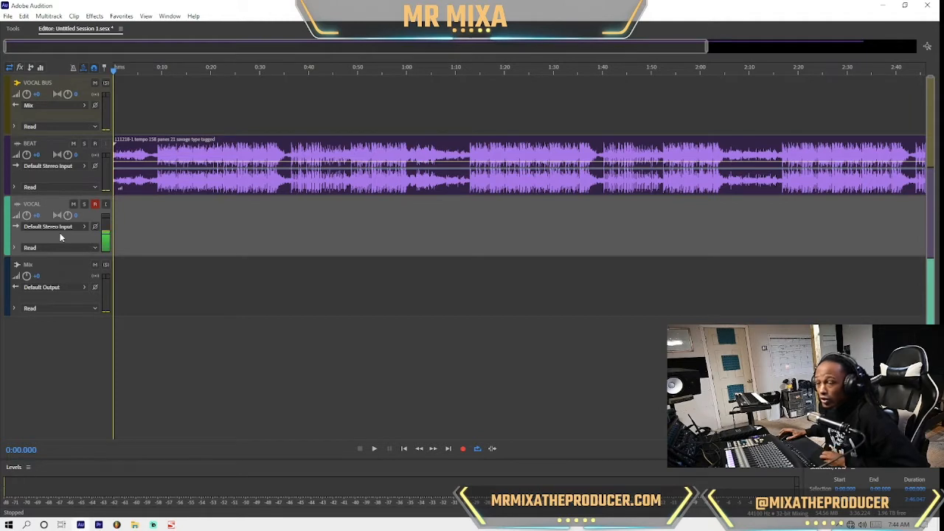
Step: Record a short test take on the VOCAL track over the beat and undo it
{"action": "key", "text": "shift+space"}
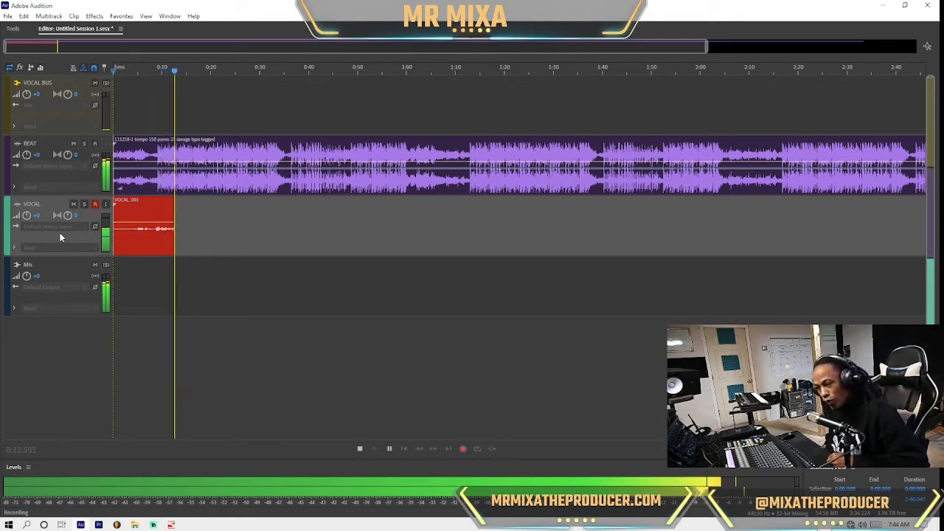
{"action": "key", "text": "space"}
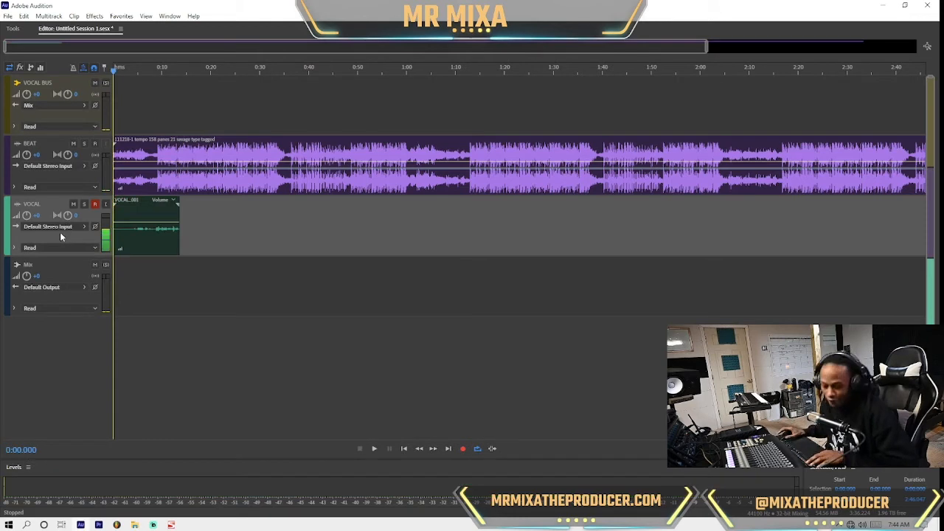
{"action": "key", "text": "ctrl+z"}
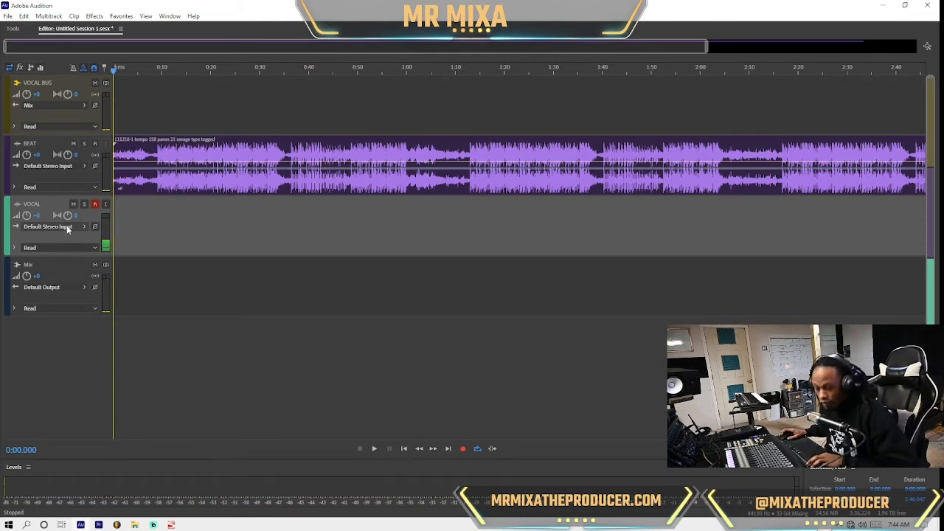
Step: Lower the BEAT track's volume to -12.8 dB, checking its level by playing the beat from about 11.7 seconds
{"action": "left_click", "coordinate": [86, 175]}
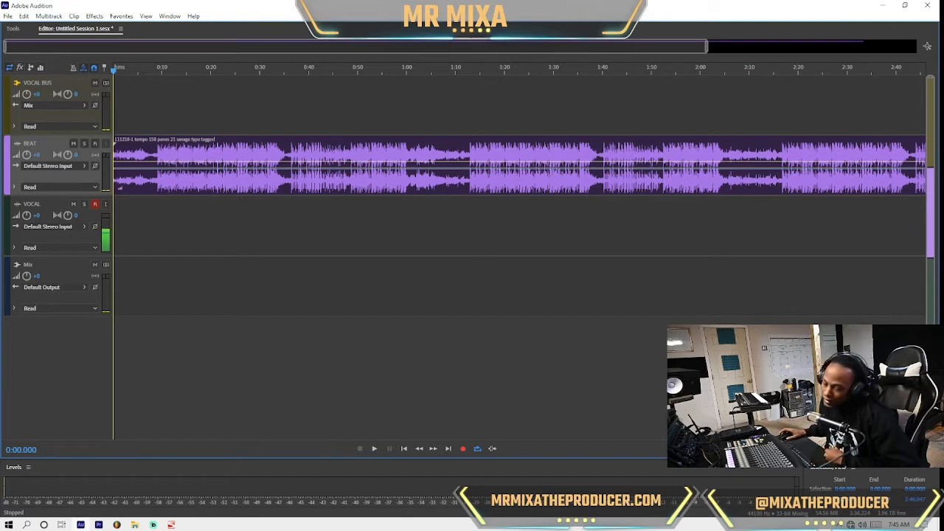
{"action": "left_click_drag", "start_coordinate": [27, 155], "coordinate": [26, 162]}
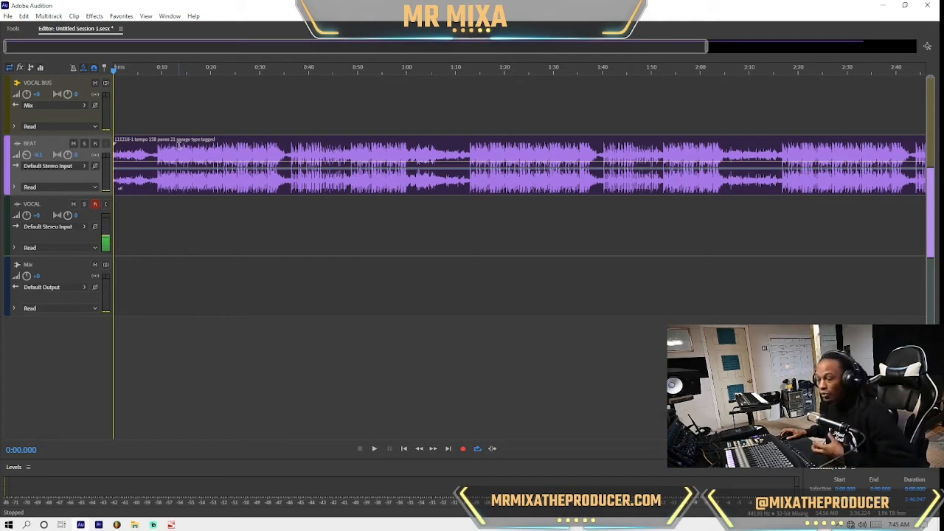
{"action": "left_click", "coordinate": [138, 71]}
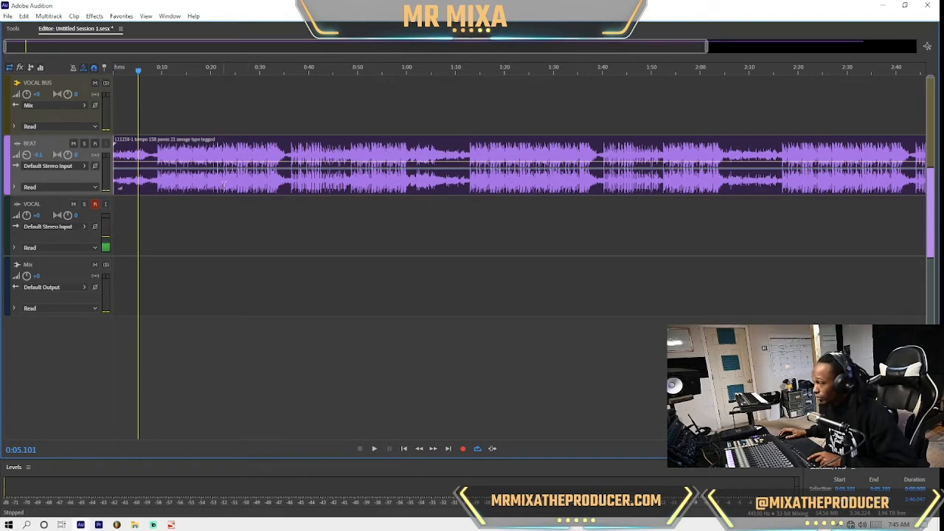
{"action": "left_click", "coordinate": [170, 70]}
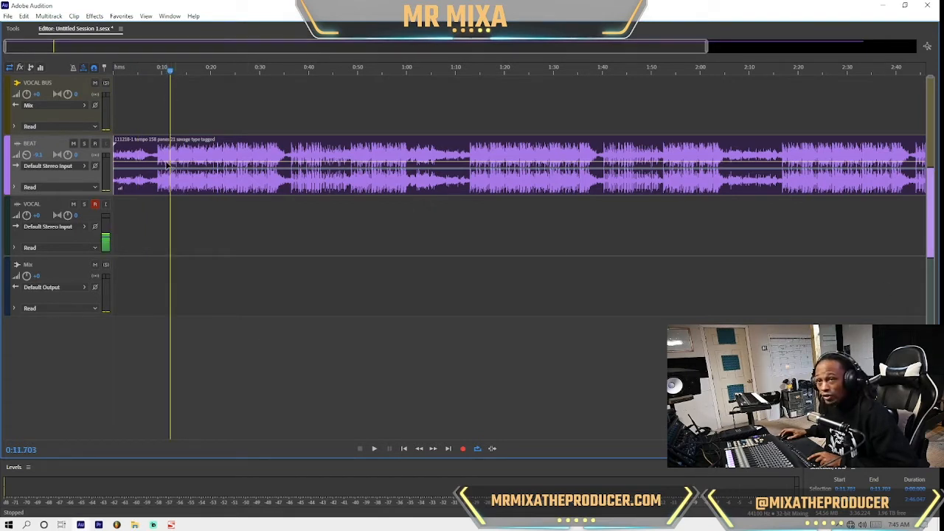
{"action": "key", "text": "space"}
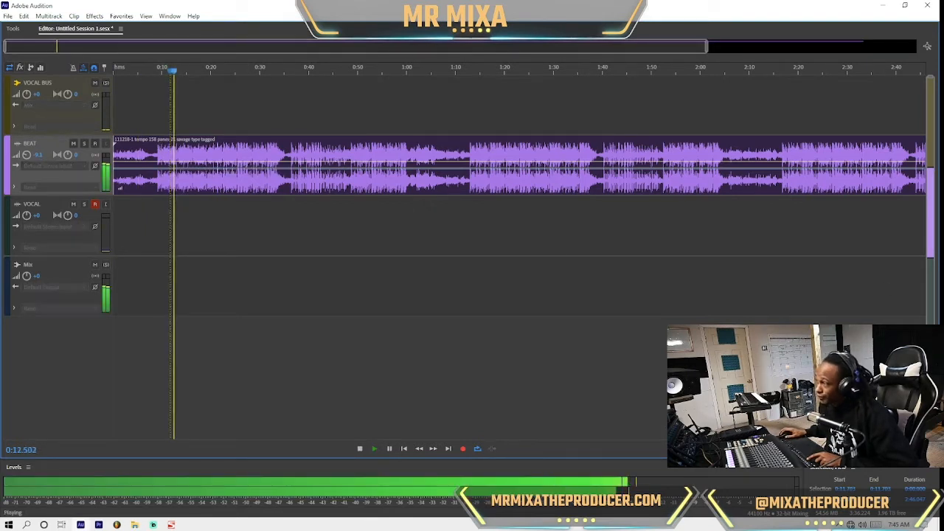
{"action": "key", "text": "space"}
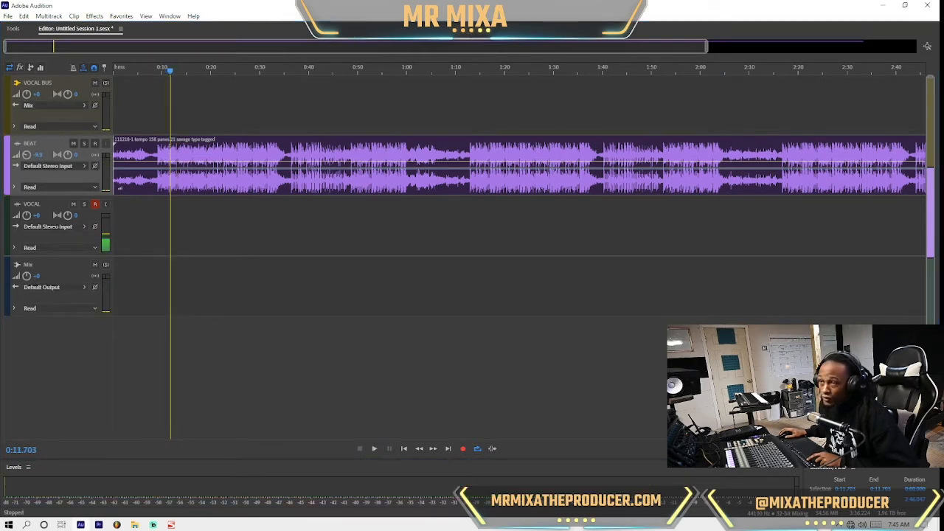
{"action": "key", "text": "space"}
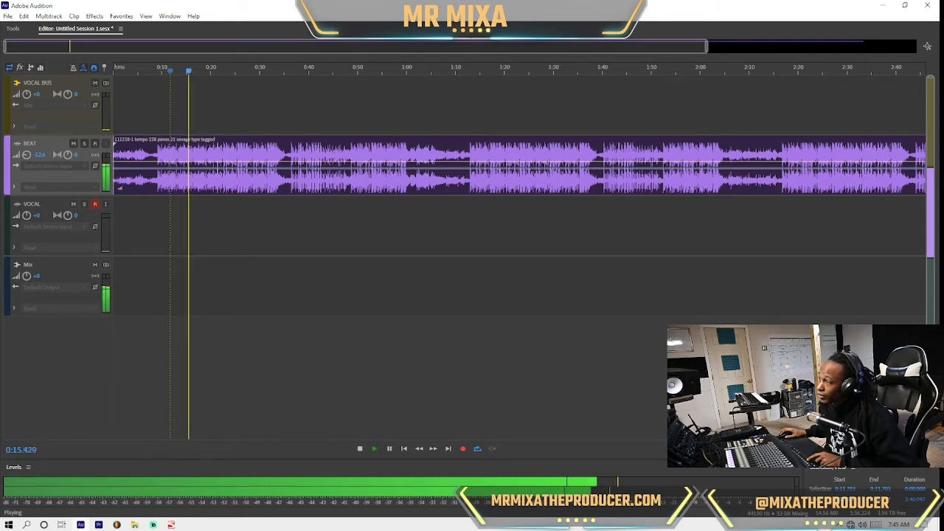
{"action": "key", "text": "space"}
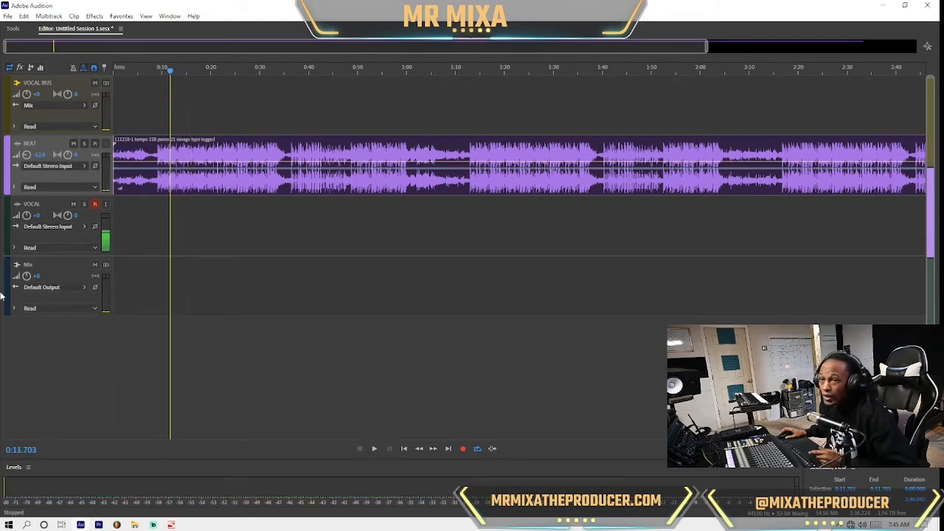
Step: Enlarge the track heights and record a vocal take of about 38 seconds on the VOCAL track from the session start
{"action": "scroll", "coordinate": [66, 160], "scroll_direction": "up", "scroll_amount": 3}
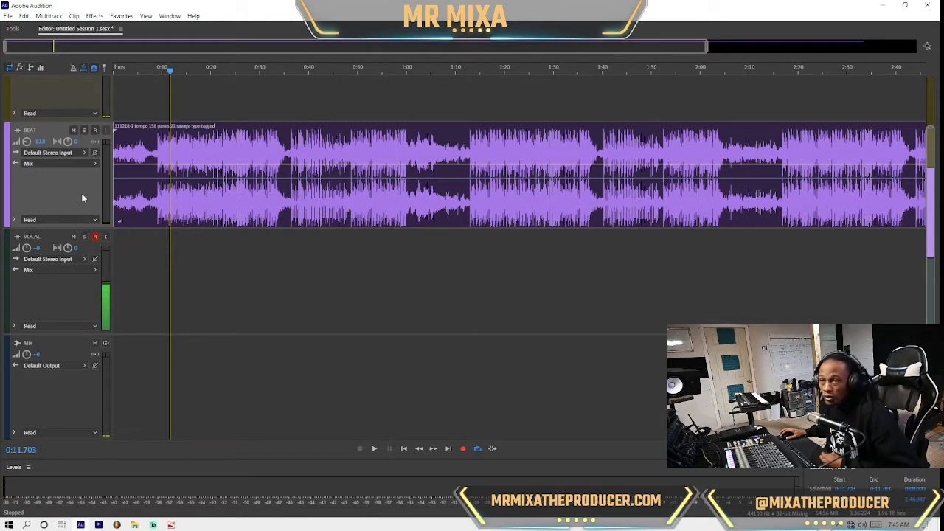
{"action": "left_click", "coordinate": [115, 233]}
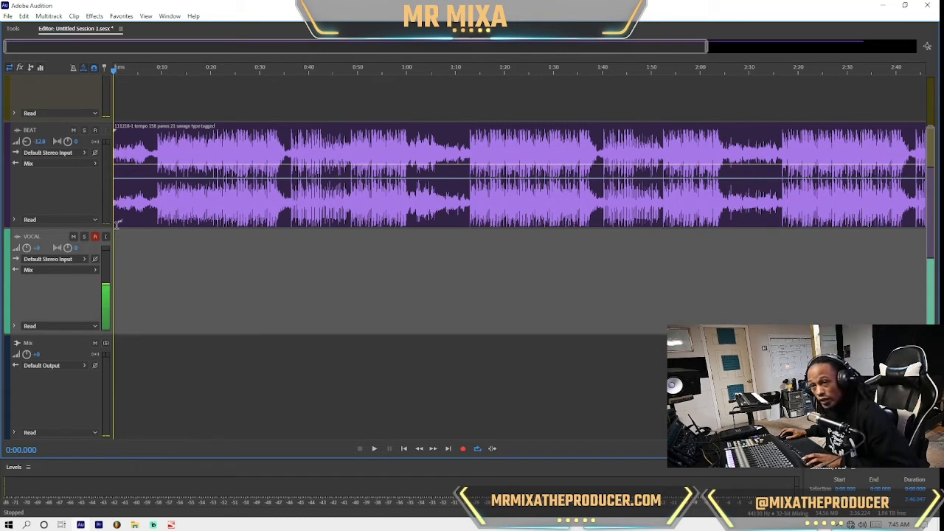
{"action": "key", "text": "shift+space"}
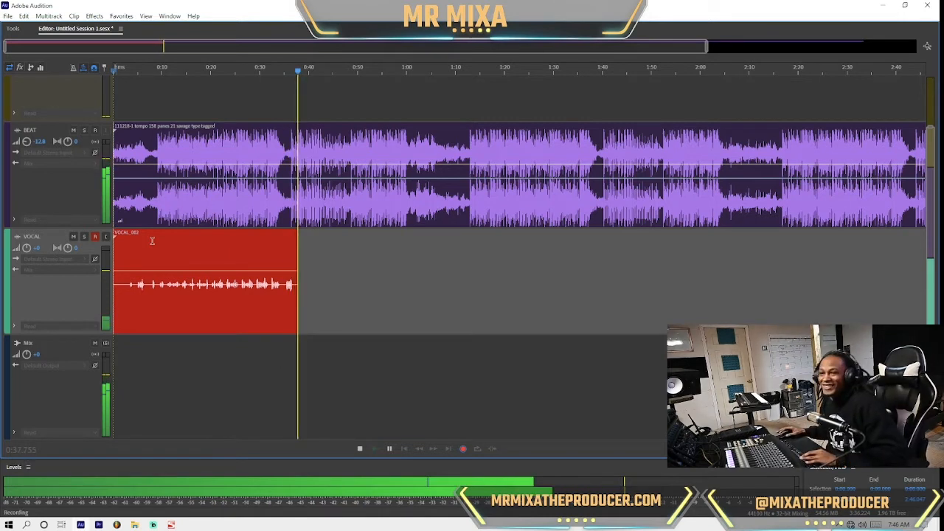
{"action": "key", "text": "space"}
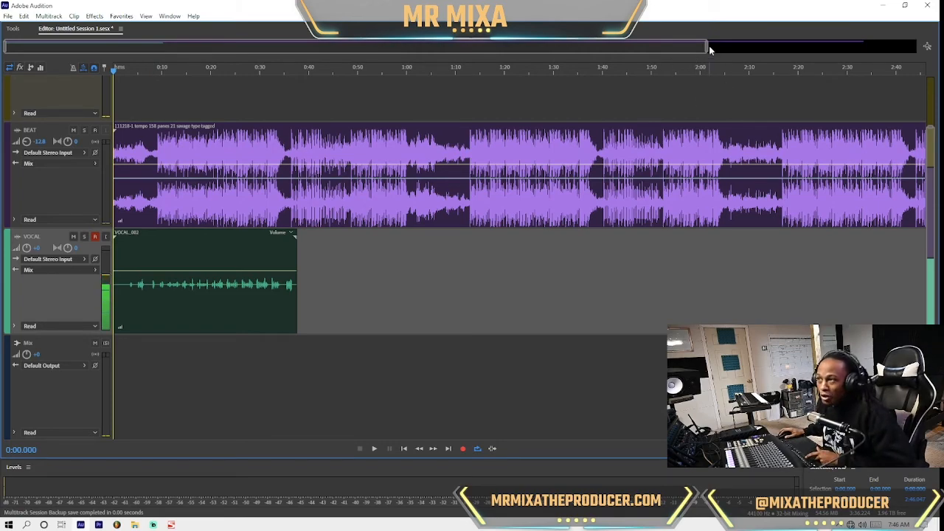
Step: Shift the recorded vocal clip so that it starts at about 2 seconds on the timeline
{"action": "left_click_drag", "start_coordinate": [709, 46], "coordinate": [162, 89]}
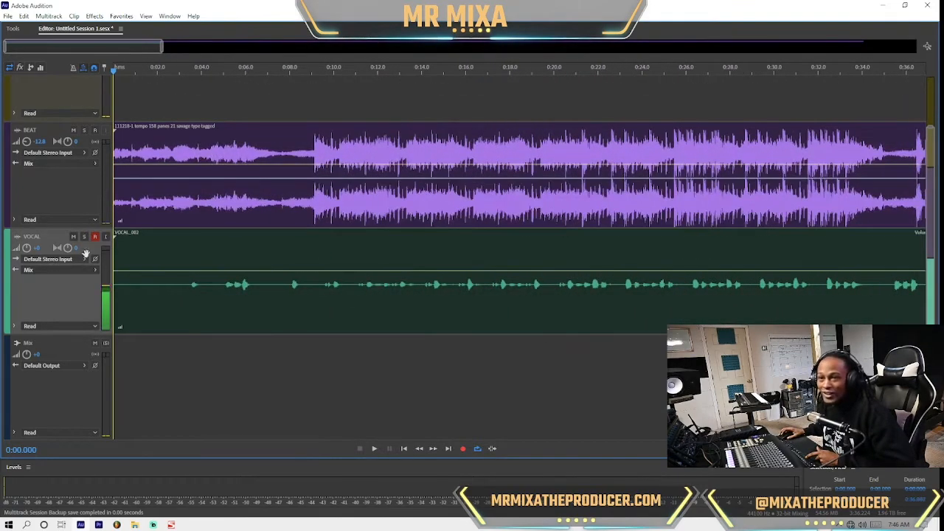
{"action": "scroll", "coordinate": [86, 254], "scroll_direction": "up", "scroll_amount": 3}
{"action": "left_click", "coordinate": [151, 208]}
{"action": "left_click_drag", "start_coordinate": [114, 195], "coordinate": [158, 201]}
Step: Play the session from about 1.8 seconds and examine how the vocal waveform lines up with the beat
{"action": "key", "text": "space"}
{"action": "scroll", "coordinate": [481, 293], "scroll_direction": "up", "scroll_amount": 8}
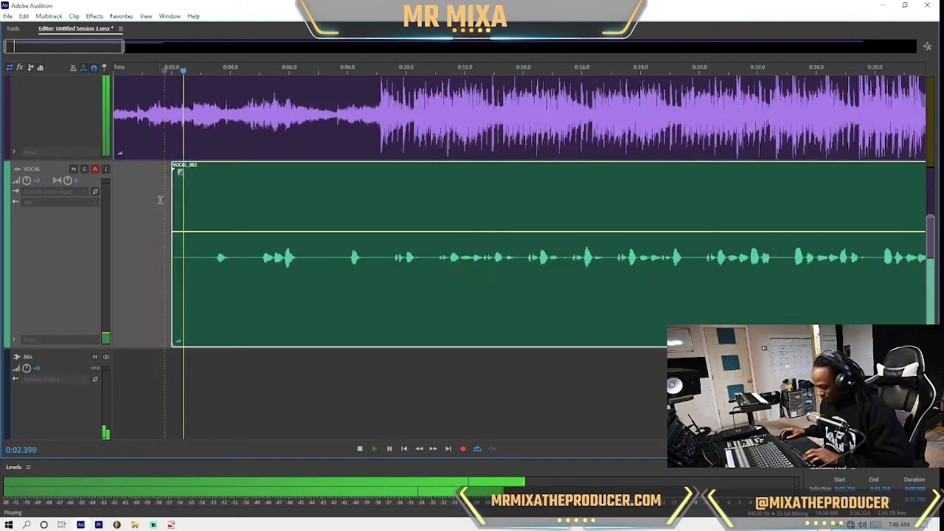
{"action": "scroll", "coordinate": [531, 288], "scroll_direction": "up", "scroll_amount": 3}
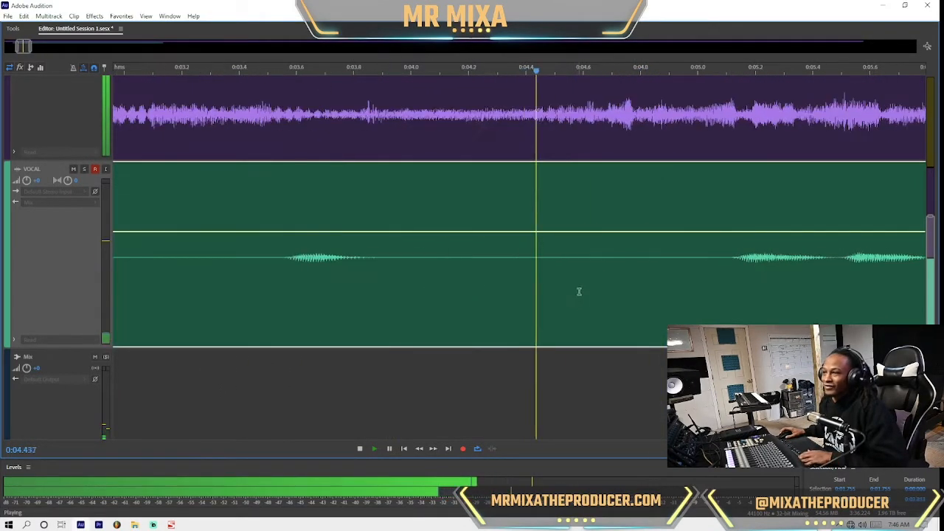
{"action": "scroll", "coordinate": [668, 290], "scroll_direction": "up", "scroll_amount": 1}
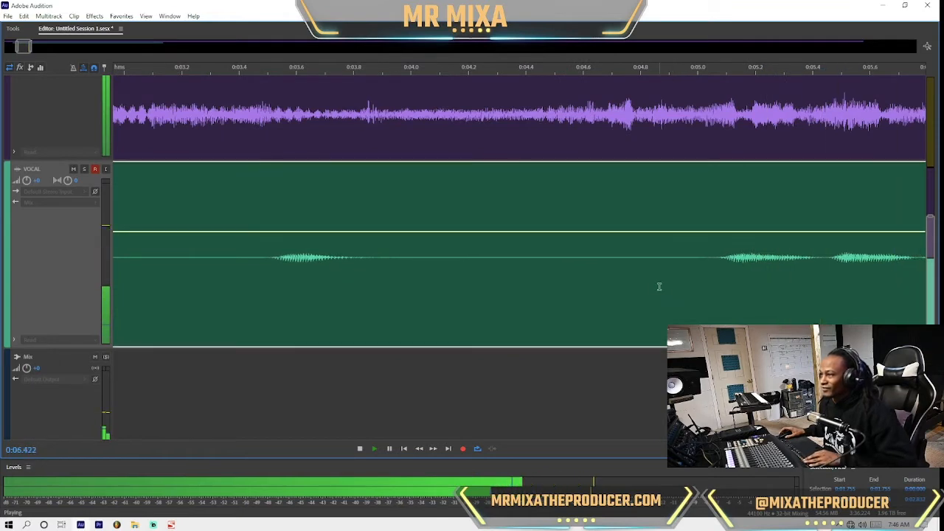
{"action": "scroll", "coordinate": [656, 288], "scroll_direction": "up", "scroll_amount": 1}
{"action": "scroll", "coordinate": [630, 285], "scroll_direction": "down", "scroll_amount": 5}
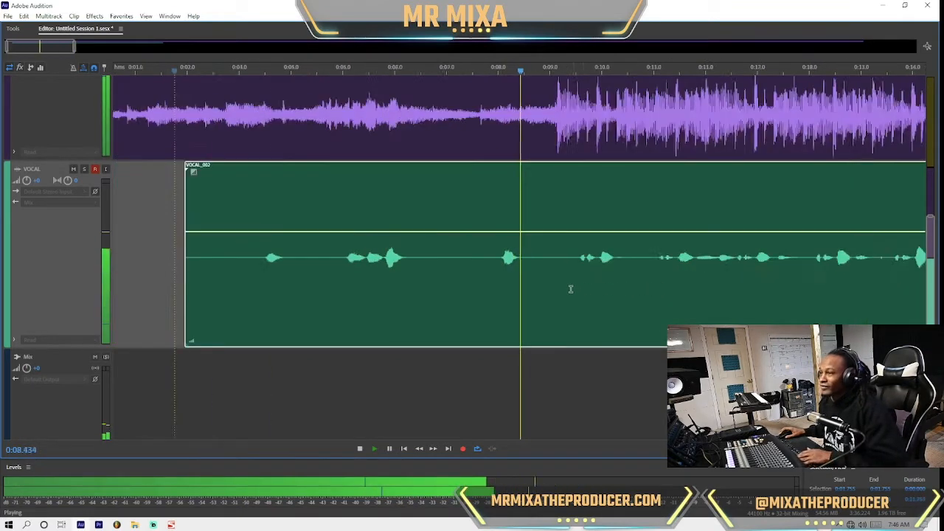
{"action": "scroll", "coordinate": [537, 287], "scroll_direction": "up", "scroll_amount": 5}
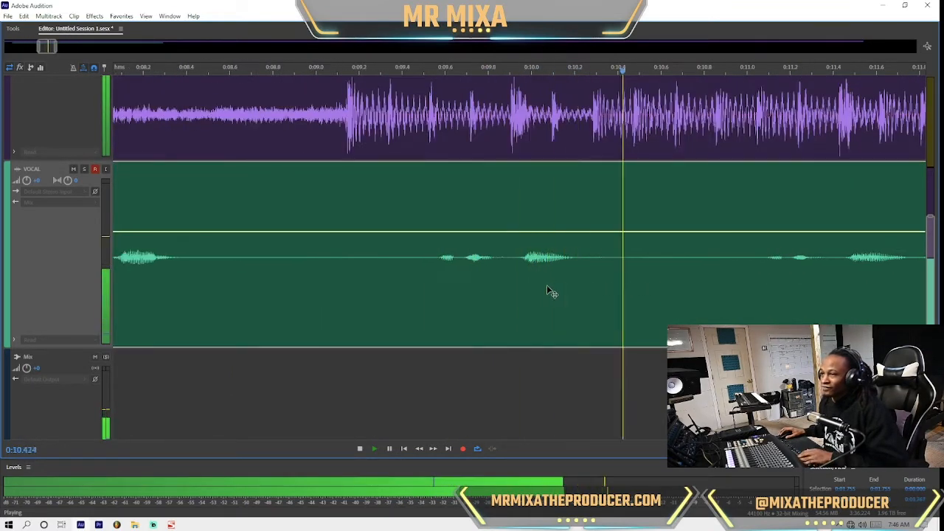
{"action": "scroll", "coordinate": [545, 284], "scroll_direction": "down", "scroll_amount": 5}
{"action": "scroll", "coordinate": [464, 291], "scroll_direction": "down", "scroll_amount": 6}
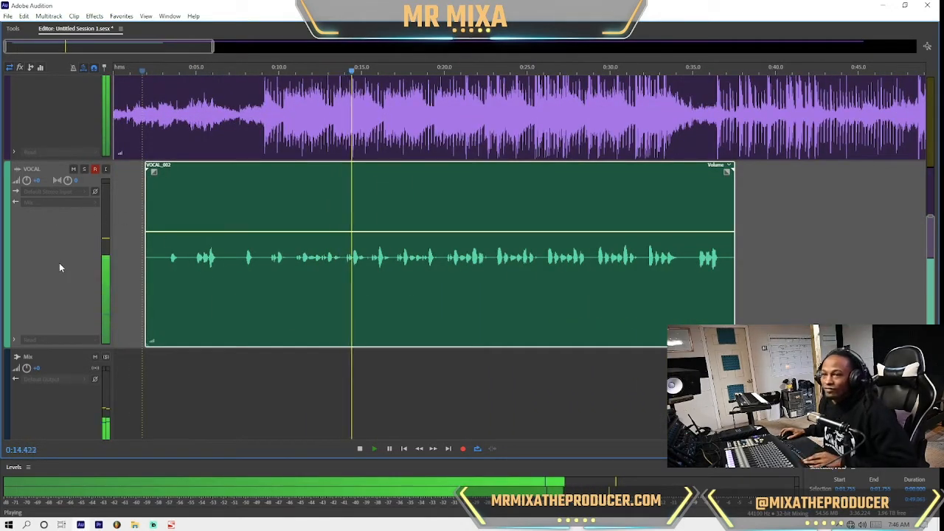
{"action": "key", "text": "space"}
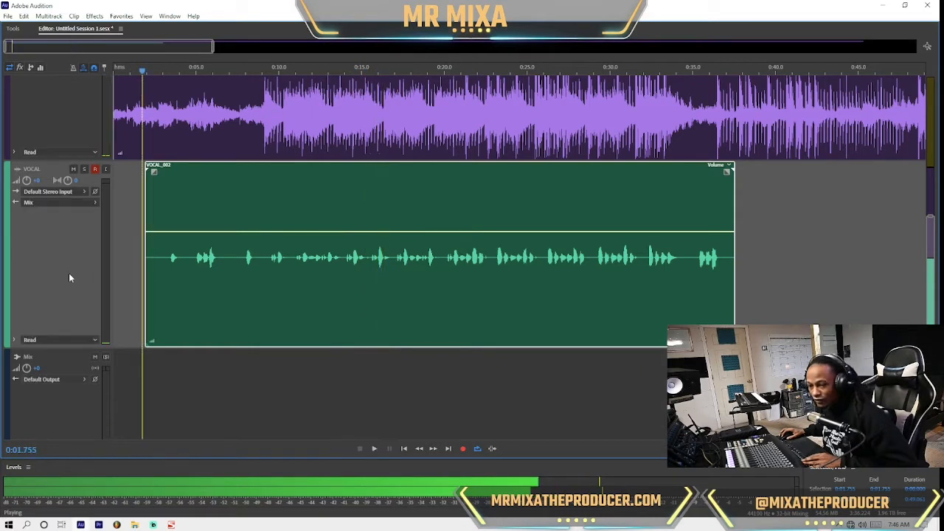
Step: Raise the VOCAL track's volume to +8 dB and play the session from about 10.7 seconds to judge its level
{"action": "left_click", "coordinate": [277, 208]}
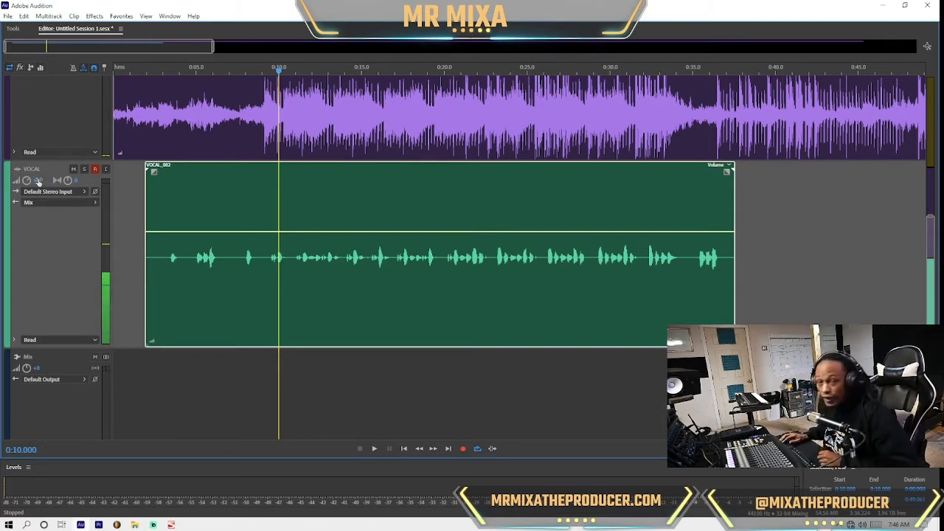
{"action": "left_click", "coordinate": [289, 181]}
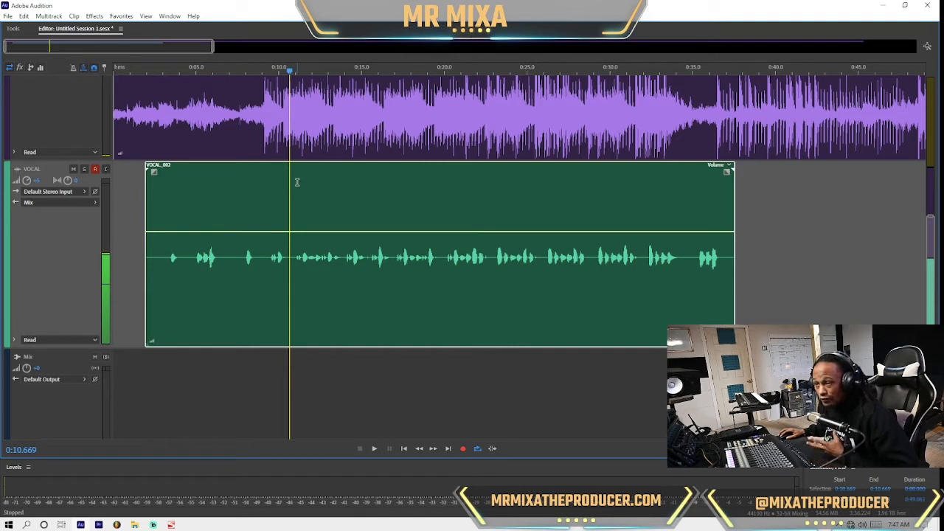
{"action": "key", "text": "space"}
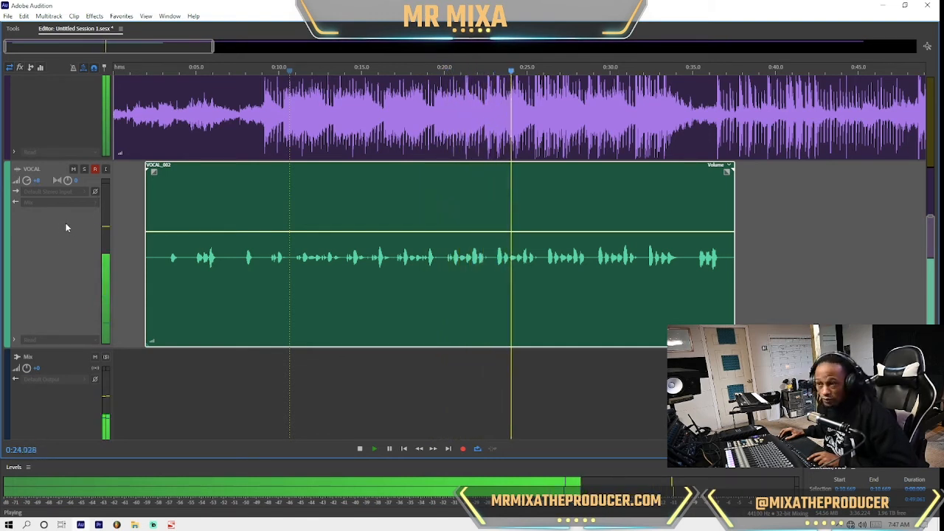
{"action": "key", "text": "space"}
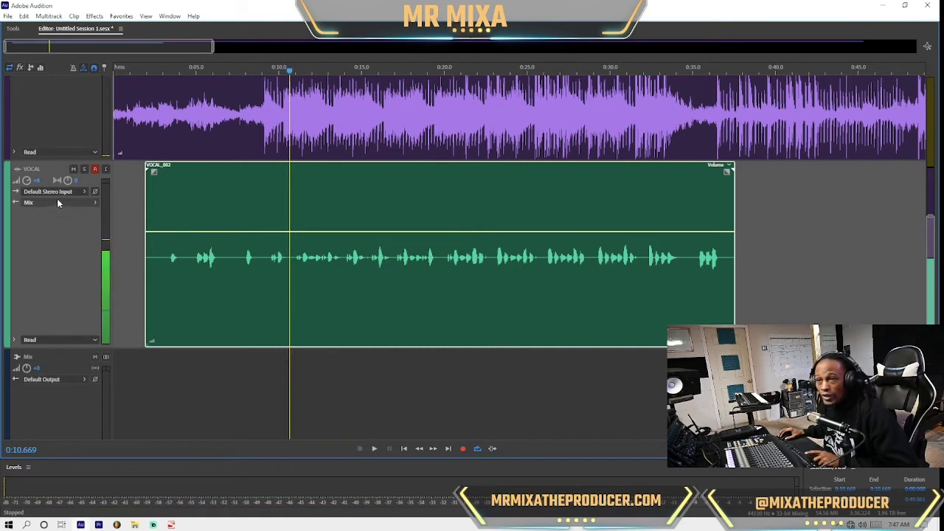
Step: Show the track effects and add a Parametric Equalizer in the VOCAL track's first effect slot, moving its window clear of the vocal clip
{"action": "left_click", "coordinate": [21, 67]}
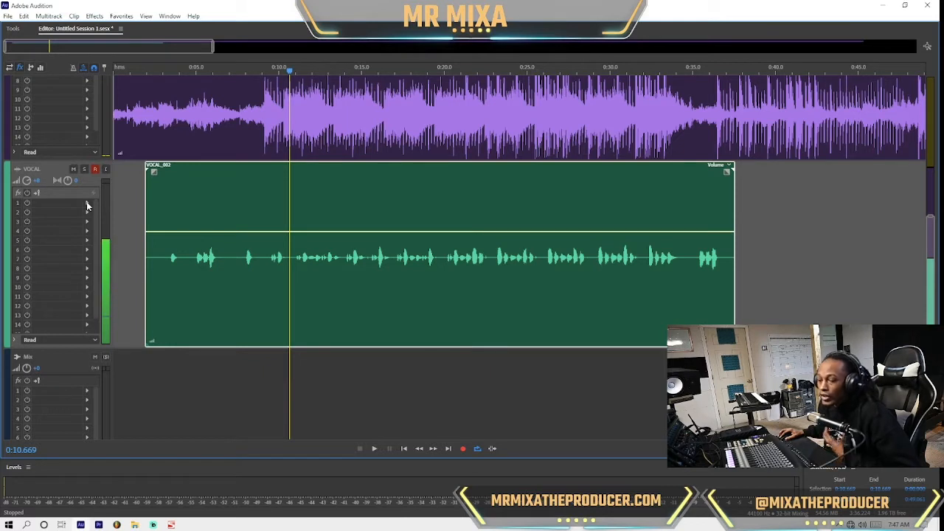
{"action": "left_click", "coordinate": [86, 206]}
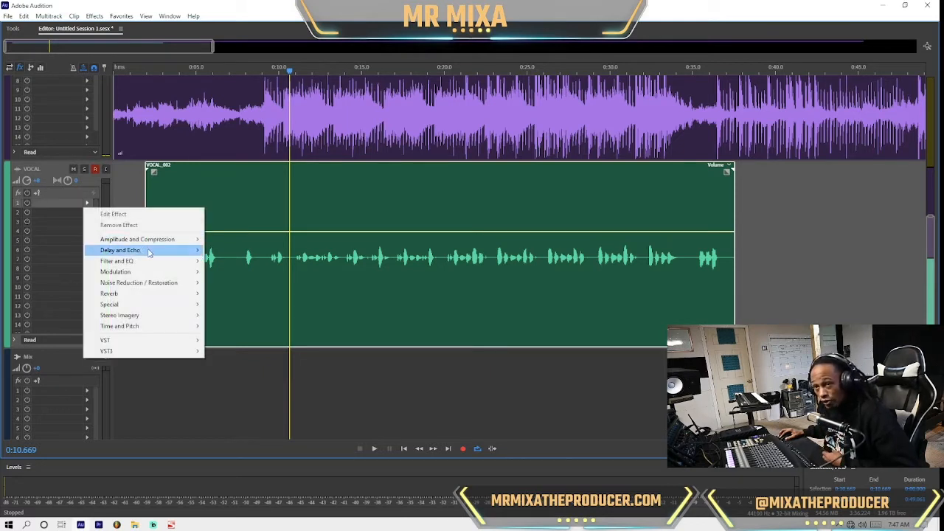
{"action": "mouse_move", "coordinate": [122, 261]}
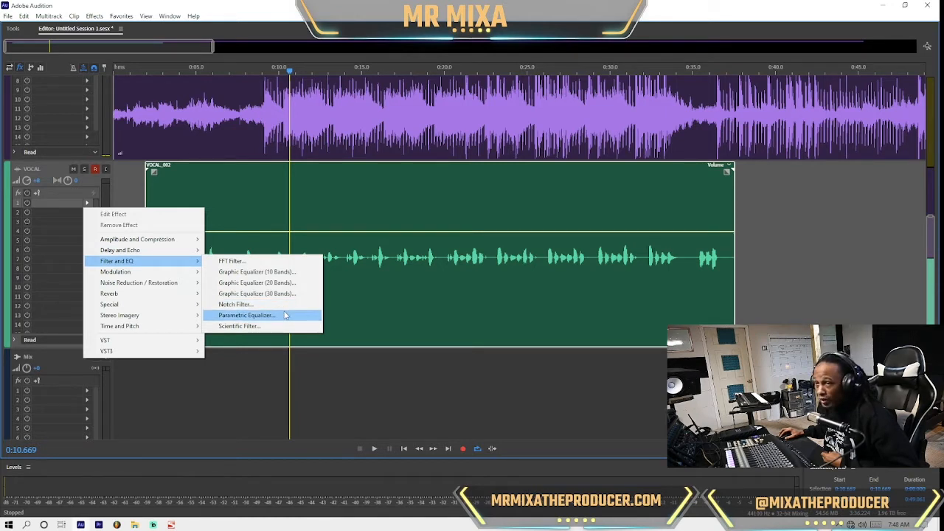
{"action": "left_click", "coordinate": [285, 315]}
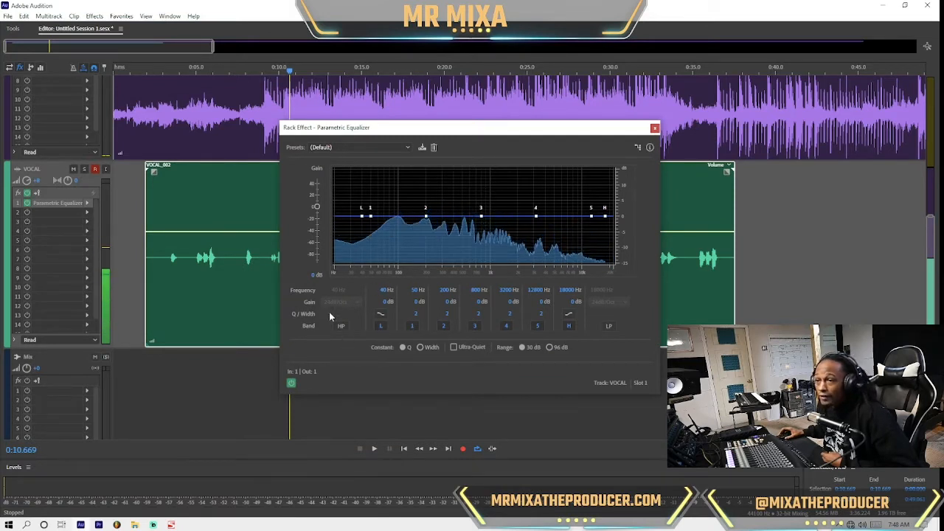
{"action": "left_click_drag", "start_coordinate": [414, 127], "coordinate": [232, 56]}
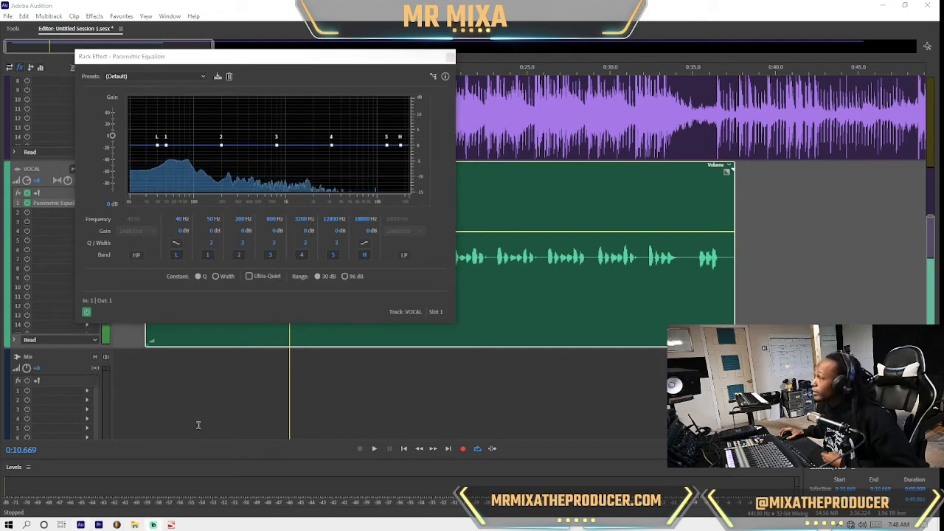
{"action": "left_click", "coordinate": [184, 58]}
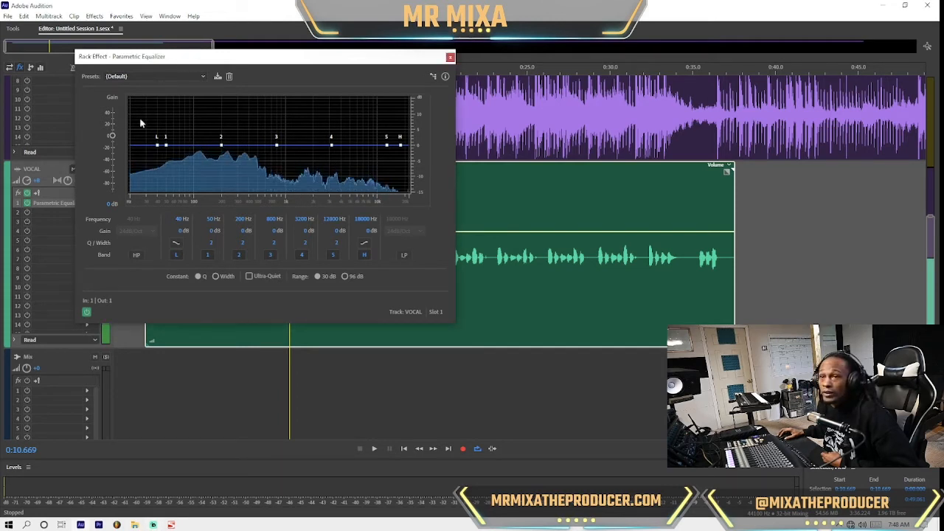
Step: Enable the equalizer's high-pass filter with a 48dB/Oct slope and a 100 Hz cutoff frequency
{"action": "left_click", "coordinate": [136, 254]}
{"action": "left_click", "coordinate": [129, 220]}
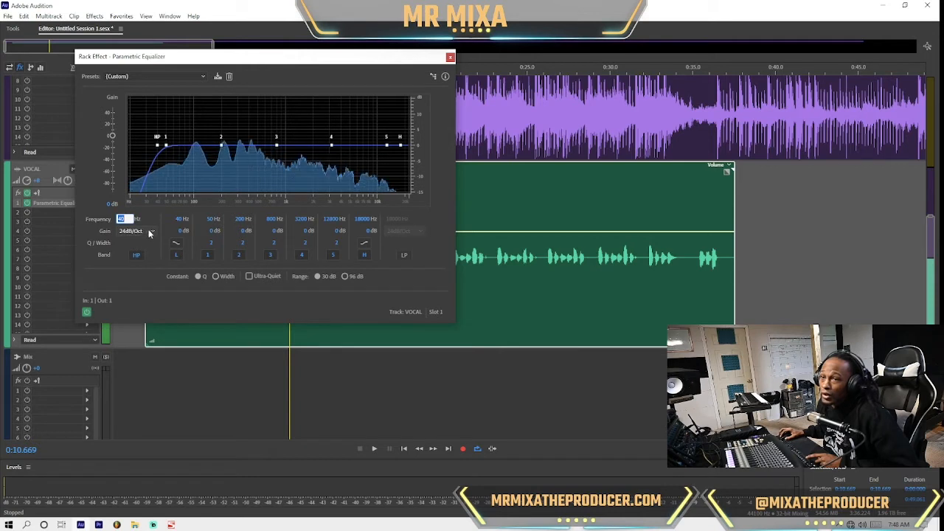
{"action": "left_click", "coordinate": [149, 233]}
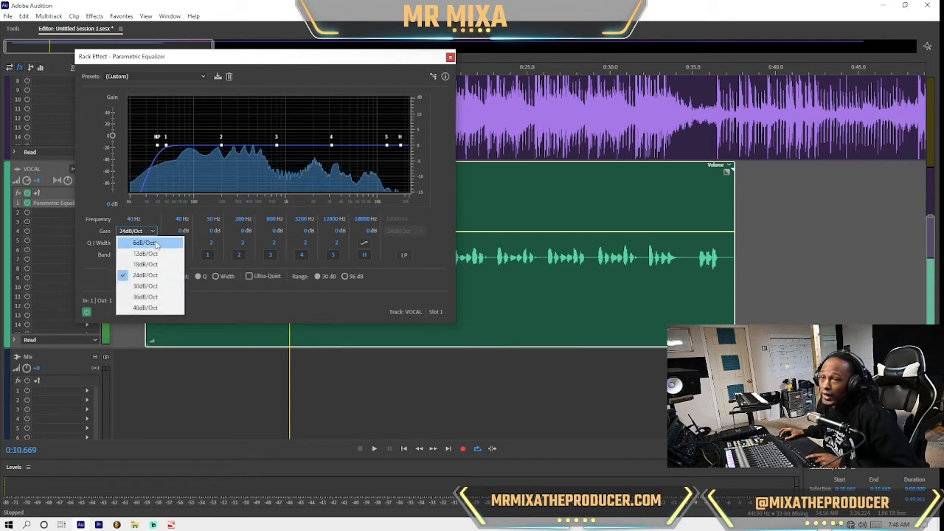
{"action": "left_click", "coordinate": [151, 307]}
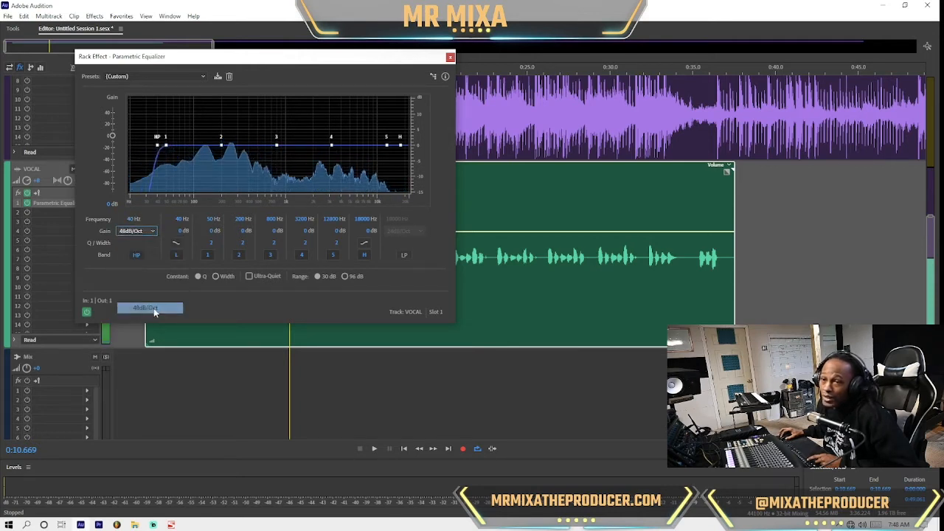
{"action": "left_click", "coordinate": [136, 220]}
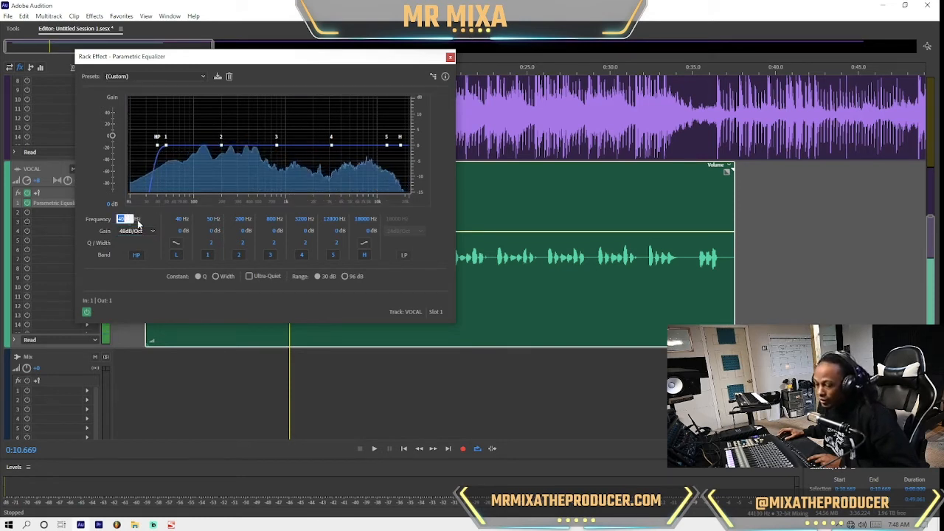
{"action": "type", "text": "10"}
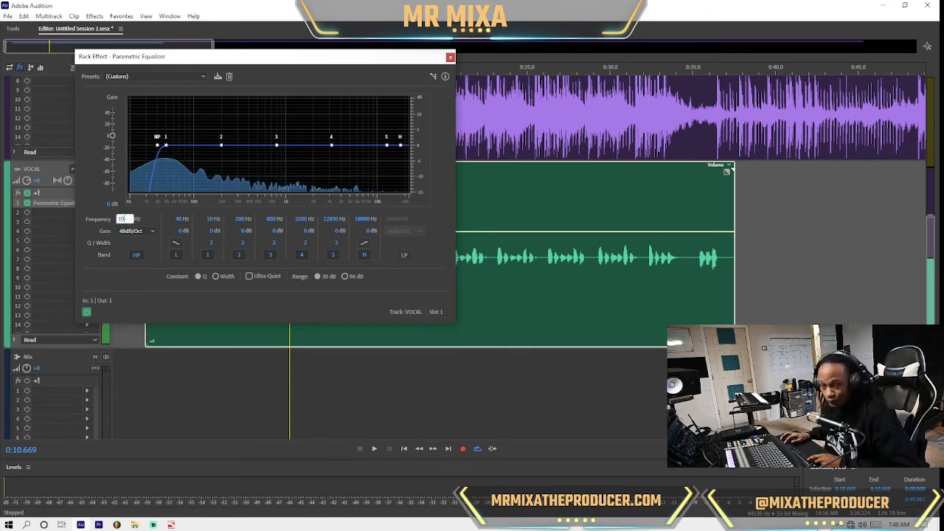
{"action": "type", "text": "0 Hz"}
{"action": "key", "text": "Return"}
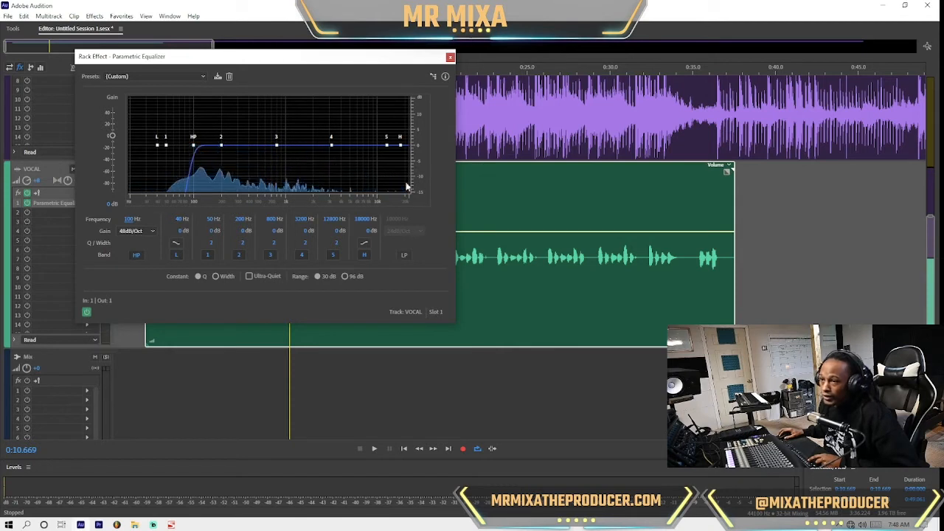
Step: Play the session from about 10.7 seconds and compare the vocal with the equalizer bypassed and active
{"action": "key", "text": "space"}
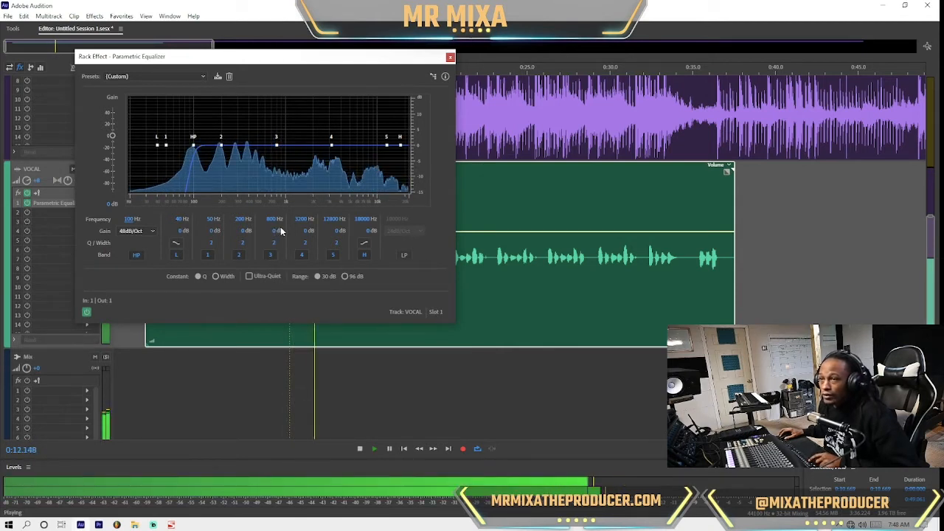
{"action": "key", "text": "space"}
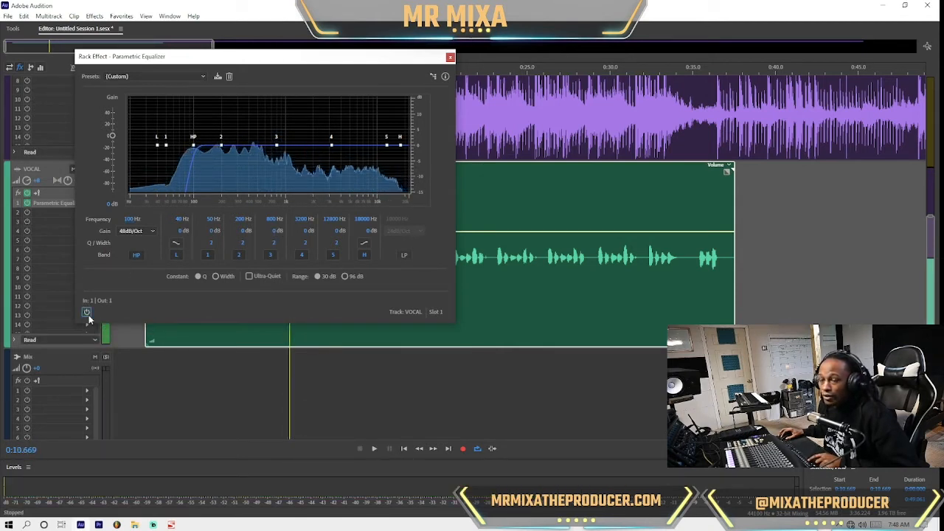
{"action": "key", "text": "space"}
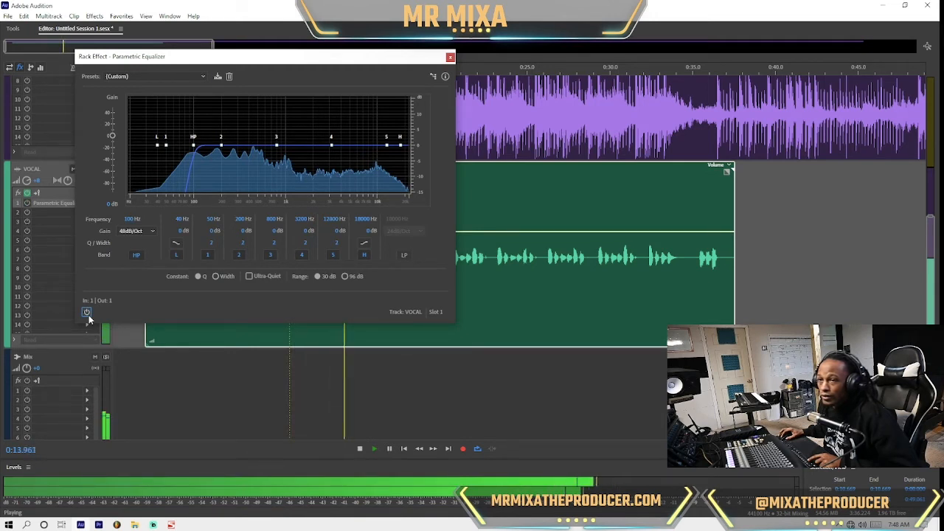
{"action": "key", "text": "space"}
{"action": "left_click", "coordinate": [88, 315]}
{"action": "key", "text": "space"}
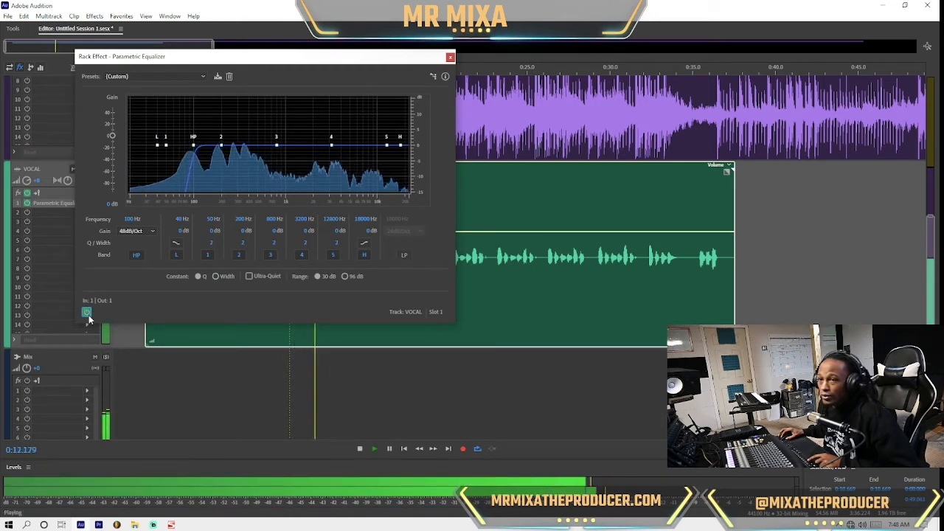
{"action": "key", "text": "space"}
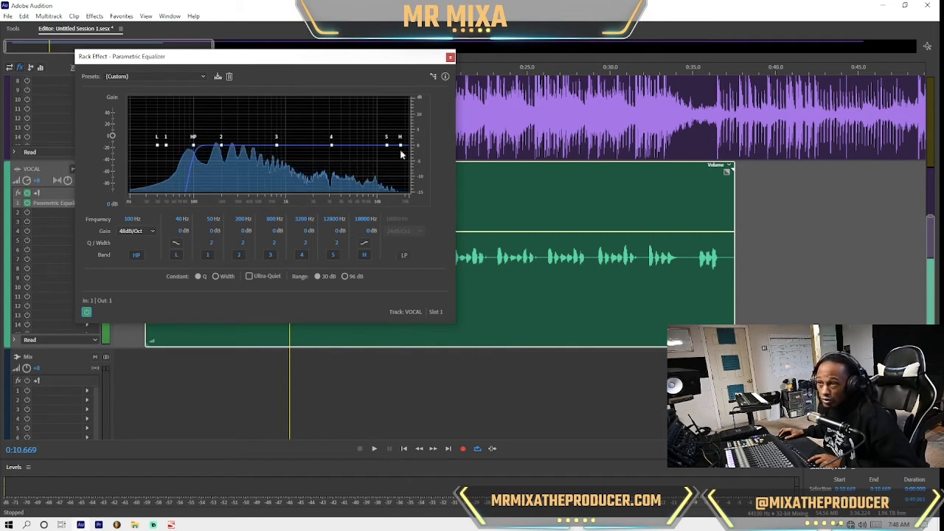
Step: Enable the equalizer's low-pass filter with a 48dB/Oct slope and a 15000 Hz cutoff frequency
{"action": "left_click", "coordinate": [402, 255]}
{"action": "left_click", "coordinate": [407, 231]}
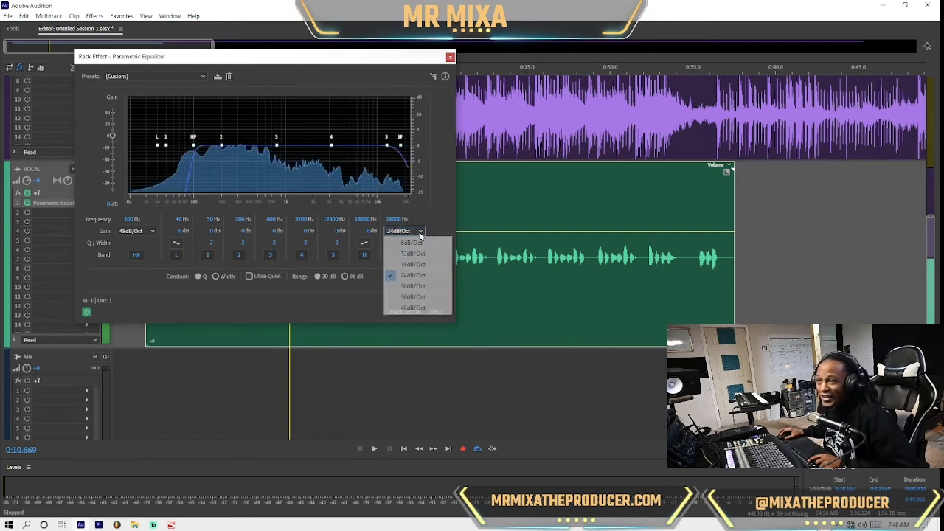
{"action": "left_click", "coordinate": [425, 310]}
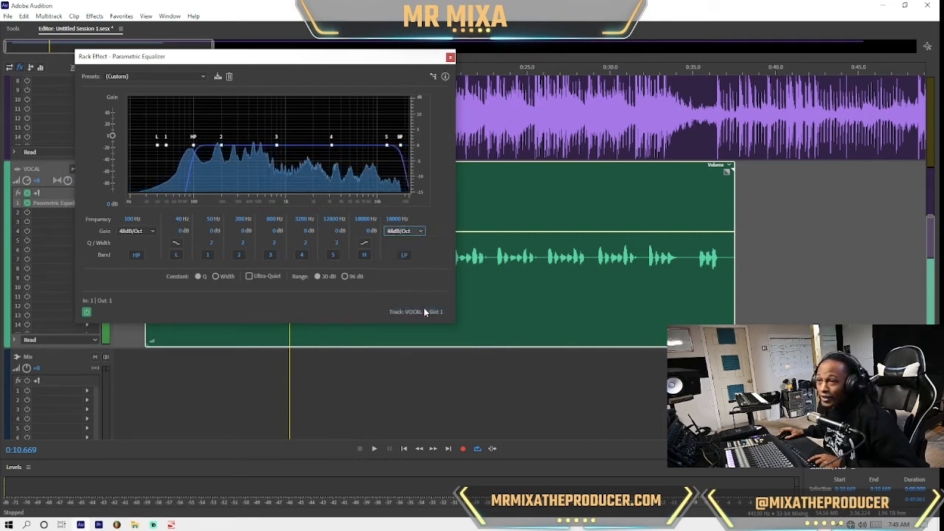
{"action": "left_click_drag", "start_coordinate": [395, 218], "coordinate": [389, 221]}
{"action": "left_click", "coordinate": [392, 218]}
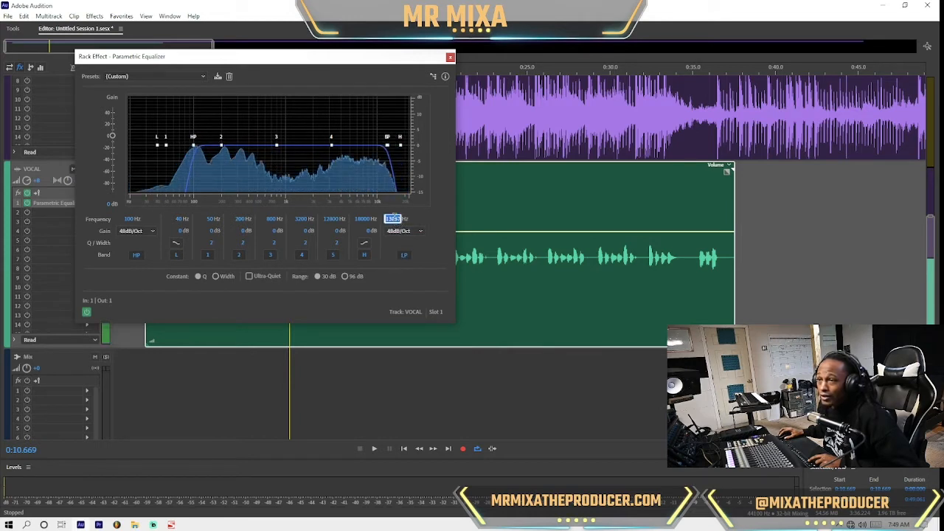
{"action": "type", "text": "15000"}
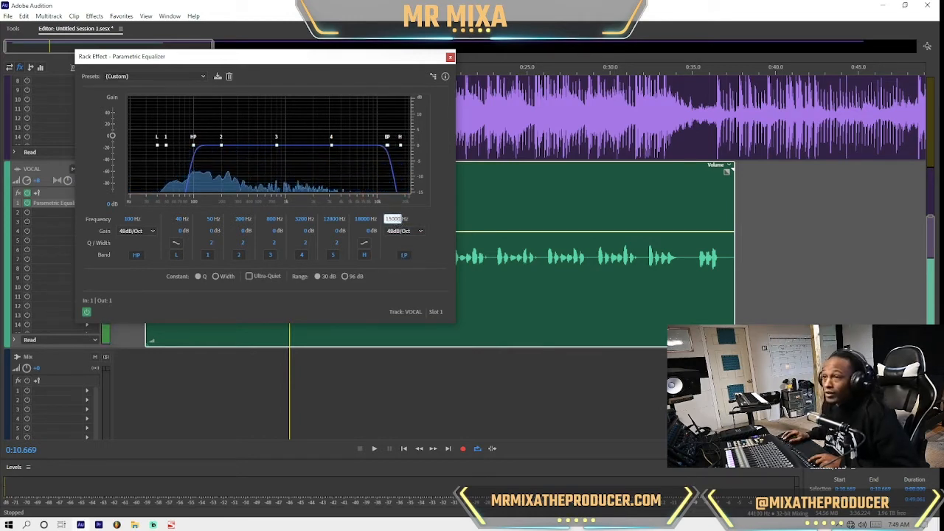
{"action": "key", "text": "Return"}
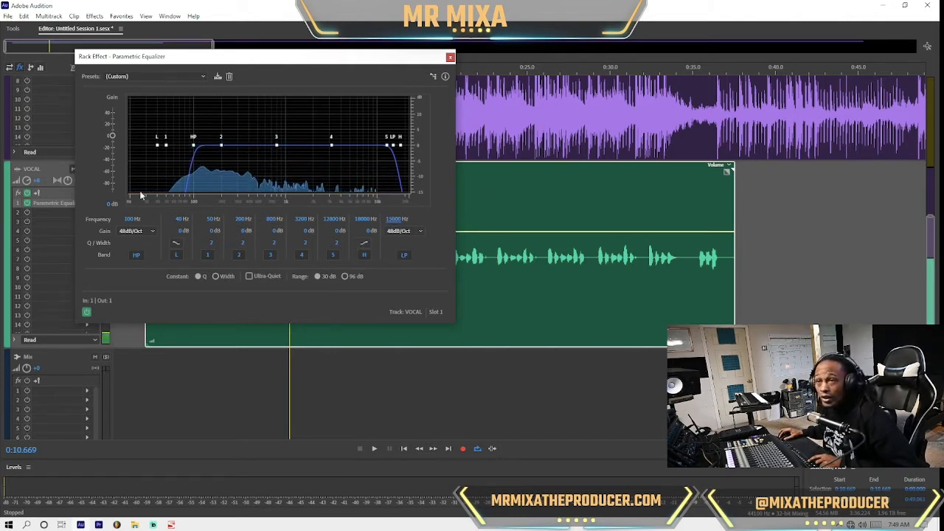
Step: Audition both equalizer filters against the bypassed vocal during playback, leaving the equalizer active and closing its window
{"action": "key", "text": "space"}
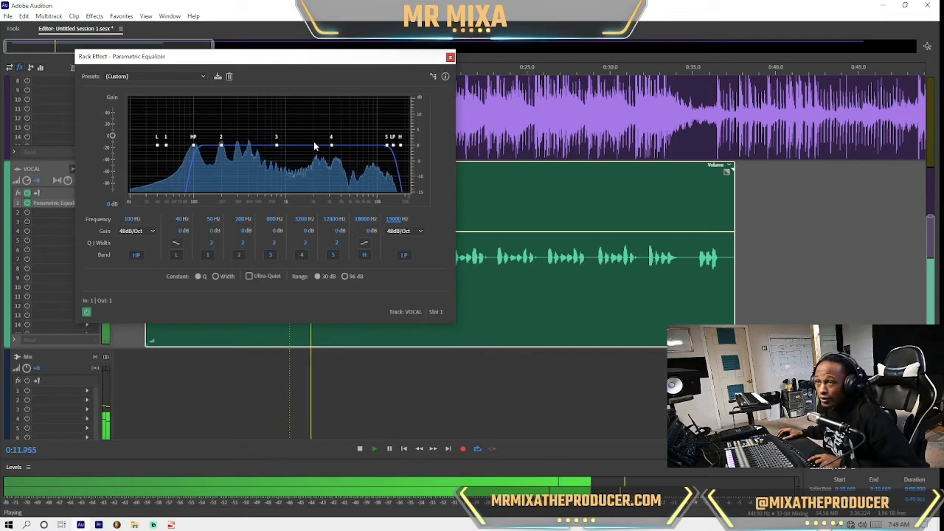
{"action": "left_click", "coordinate": [87, 313]}
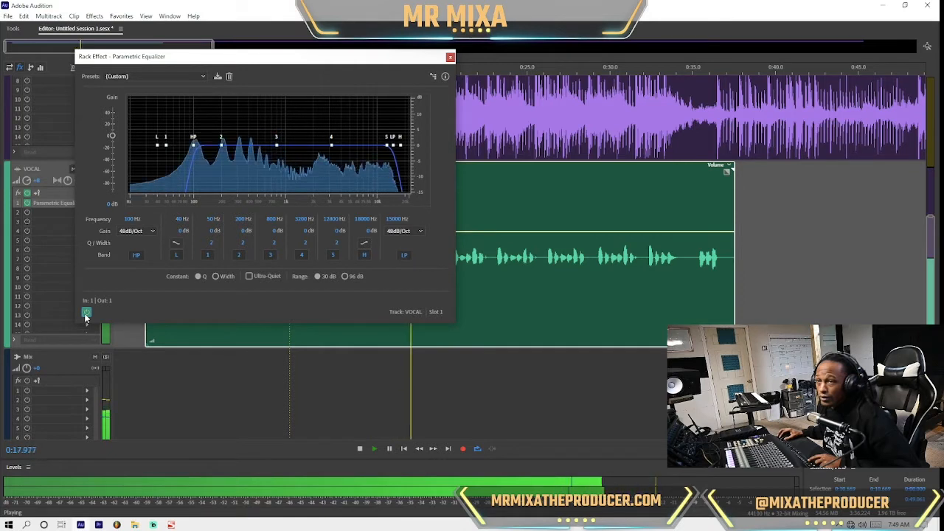
{"action": "key", "text": "space"}
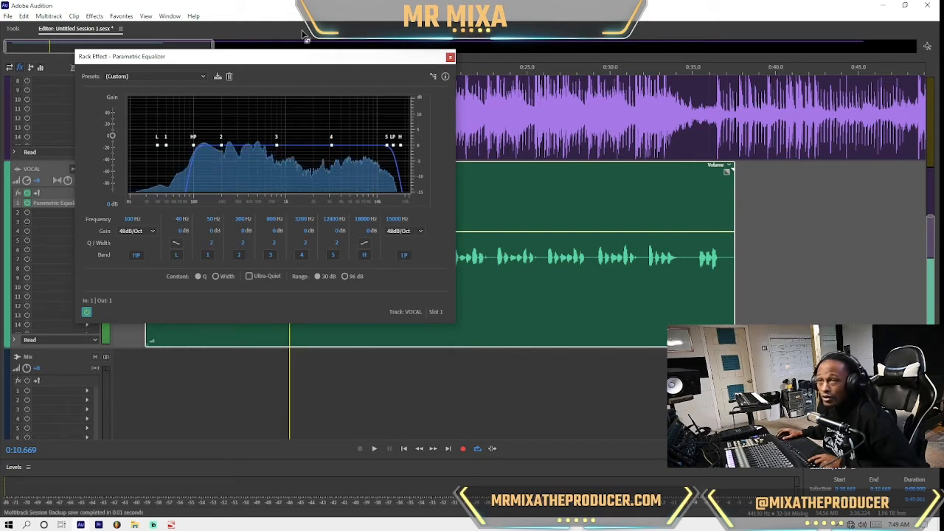
{"action": "left_click", "coordinate": [450, 55]}
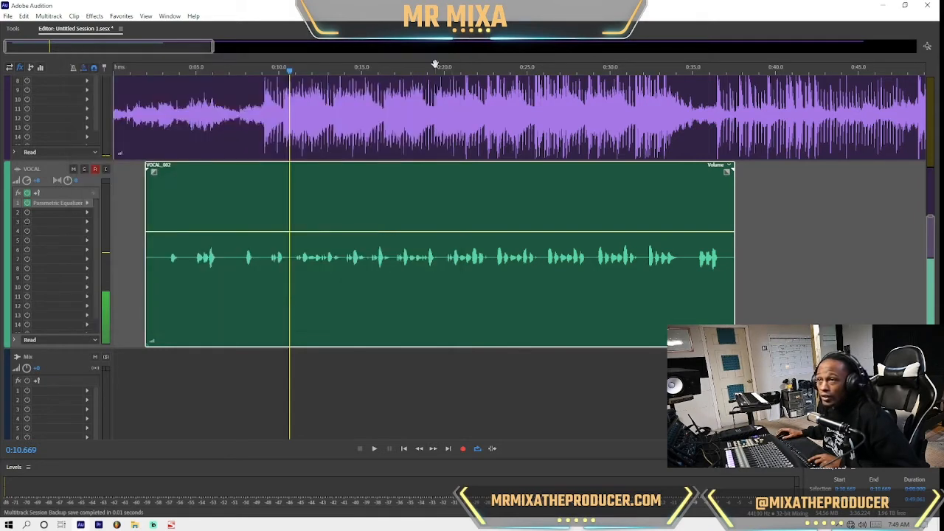
Step: Add a Tube-modeled Compressor in the VOCAL track's second effect slot
{"action": "left_click", "coordinate": [87, 212]}
{"action": "mouse_move", "coordinate": [151, 249]}
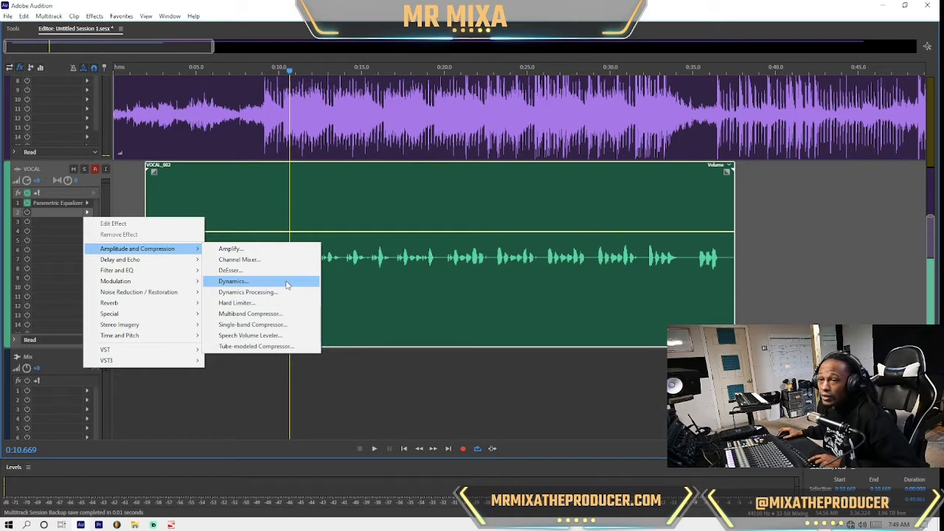
{"action": "left_click", "coordinate": [269, 347]}
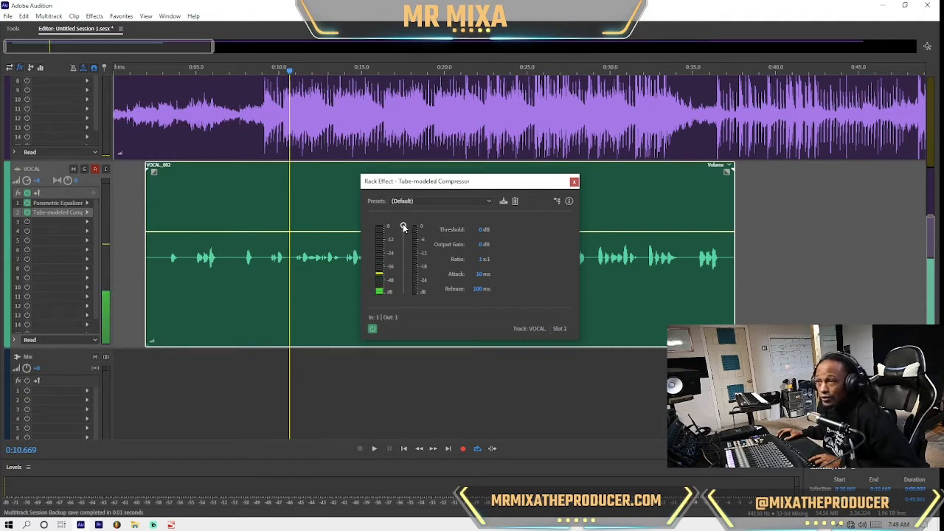
Step: Set the Tube-modeled Compressor's ratio to 3:1 and its threshold to -25 dB while auditioning the vocal over the beat
{"action": "key", "text": "space"}
{"action": "left_click_drag", "start_coordinate": [403, 227], "coordinate": [405, 268]}
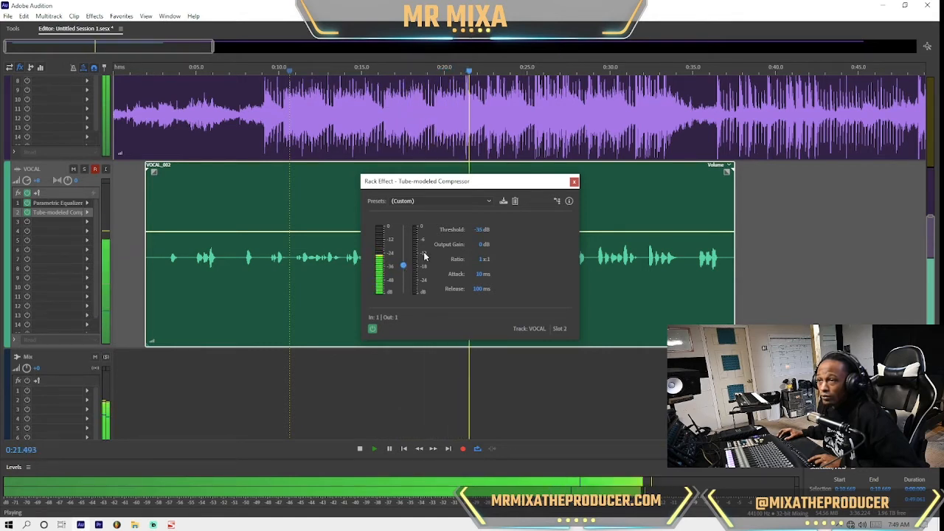
{"action": "key", "text": "space"}
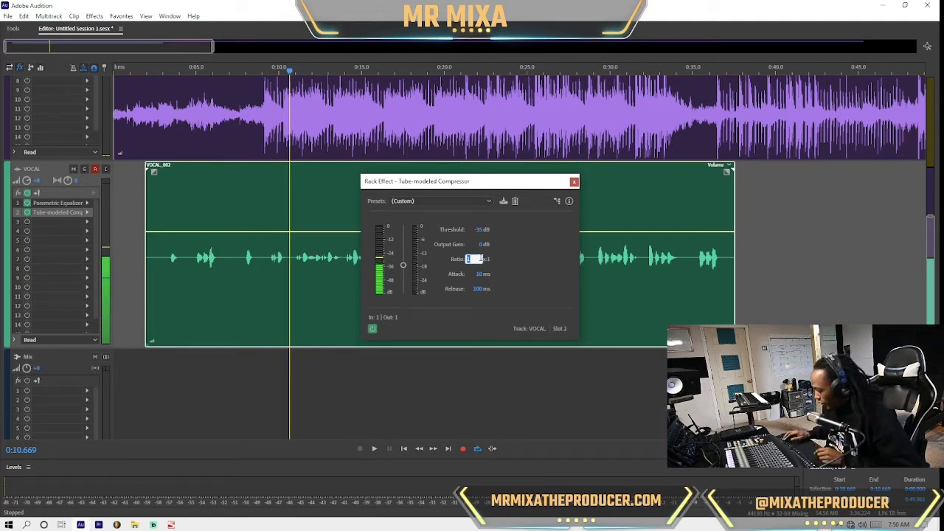
{"action": "key", "text": "space"}
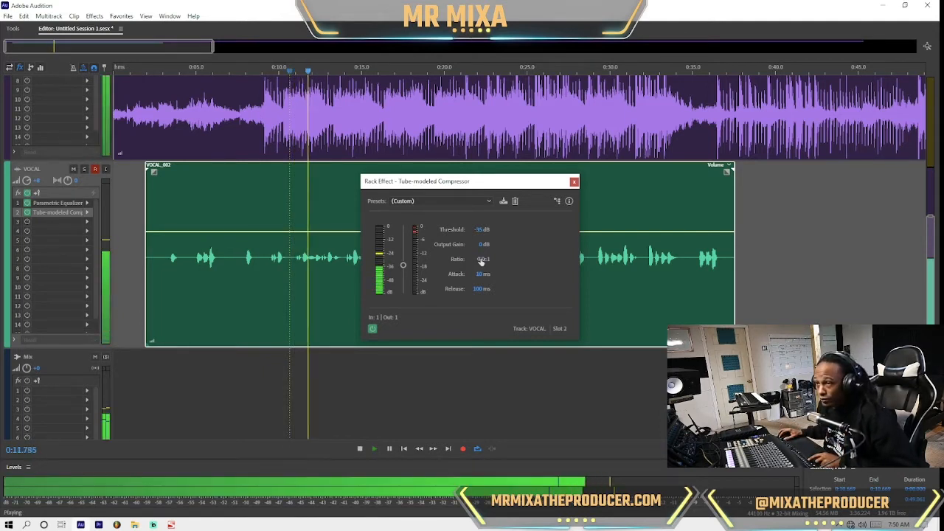
{"action": "left_click_drag", "start_coordinate": [481, 261], "coordinate": [428, 277]}
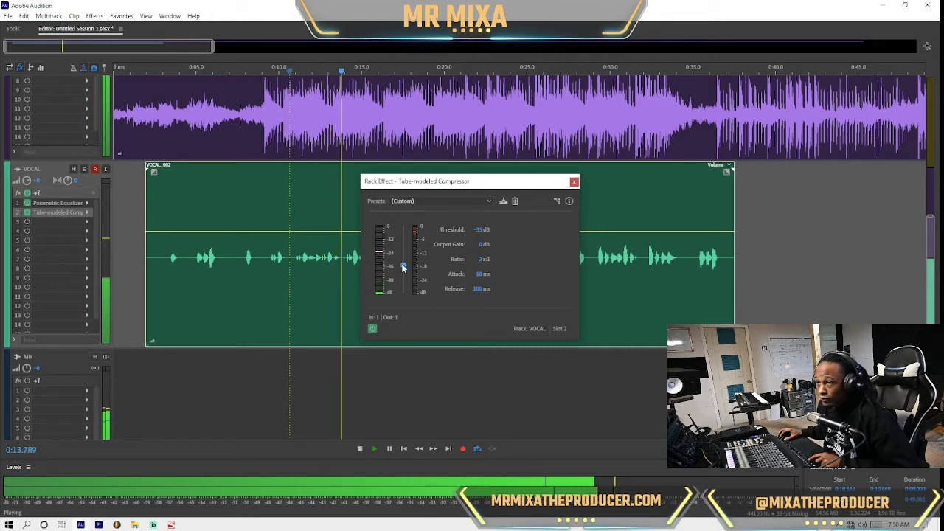
{"action": "left_click_drag", "start_coordinate": [402, 267], "coordinate": [404, 263]}
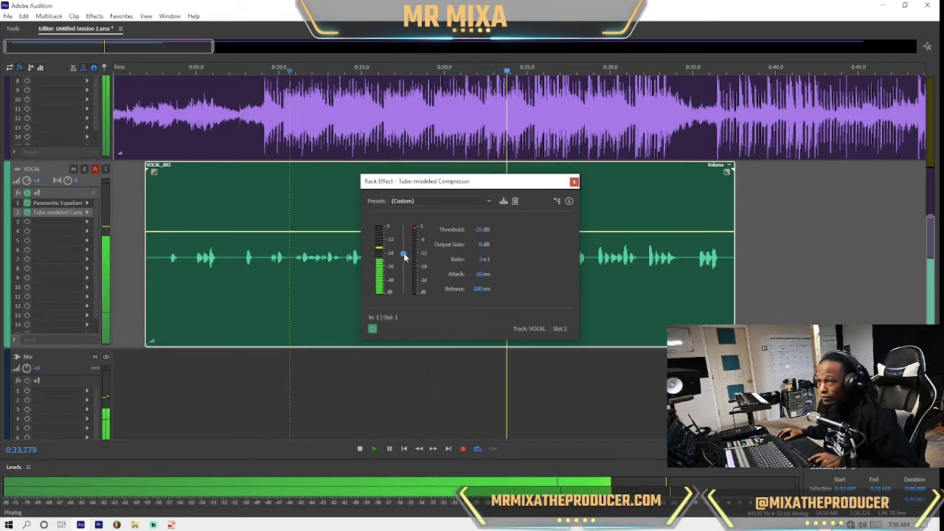
{"action": "key", "text": "space"}
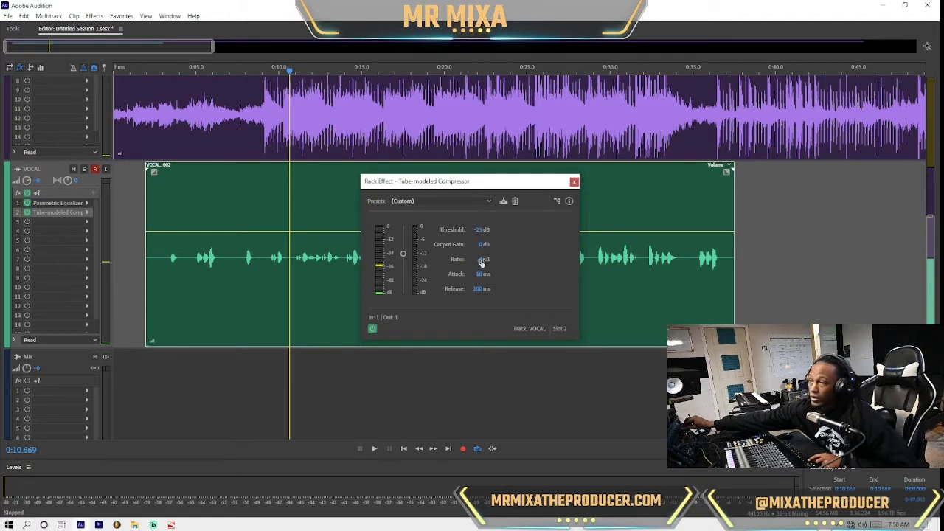
Step: Raise the compressor's ratio to 4:1, audition the vocal from about 10.7 seconds and close the compressor window
{"action": "key", "text": "space"}
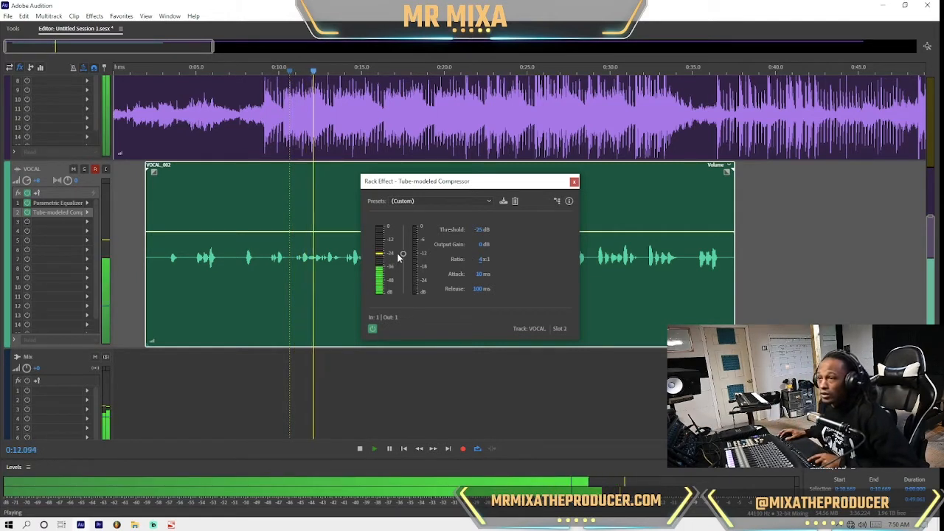
{"action": "left_click", "coordinate": [574, 182]}
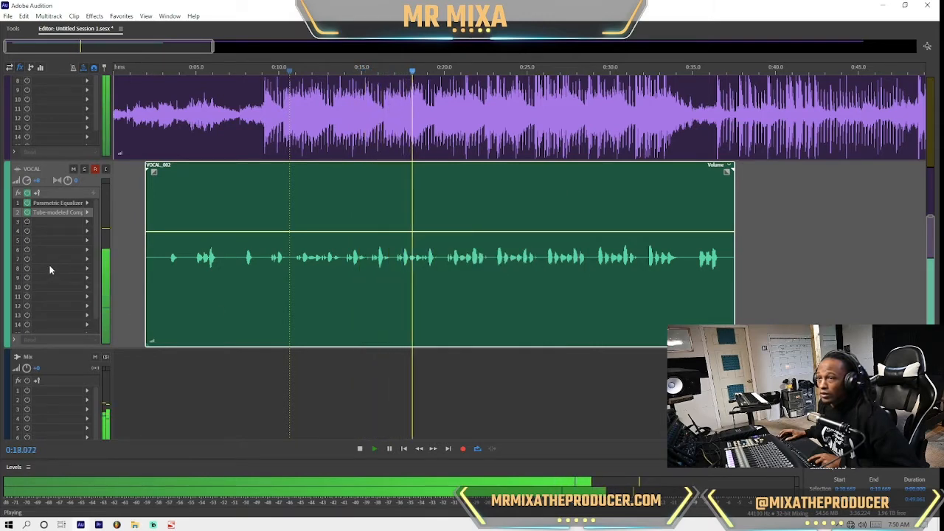
{"action": "scroll", "coordinate": [48, 232], "scroll_direction": "down", "scroll_amount": 3}
{"action": "scroll", "coordinate": [49, 233], "scroll_direction": "up", "scroll_amount": 2}
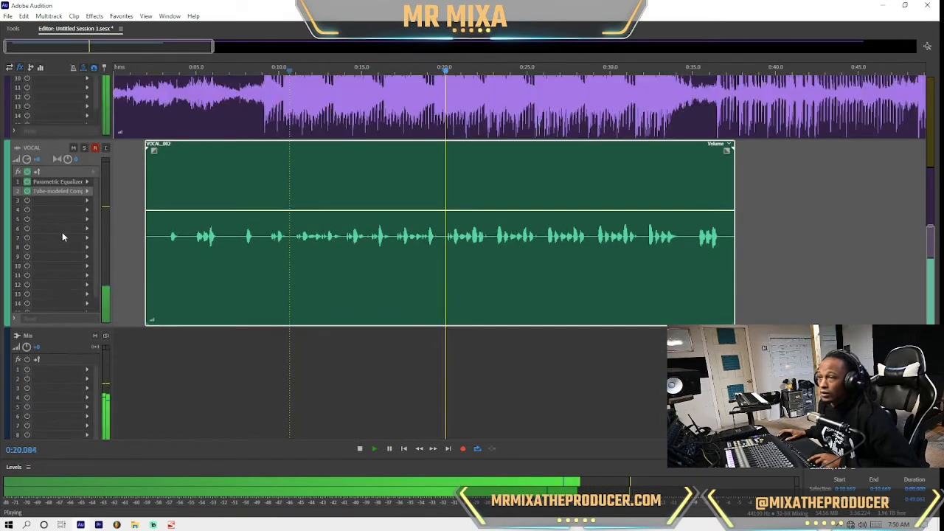
{"action": "key", "text": "space"}
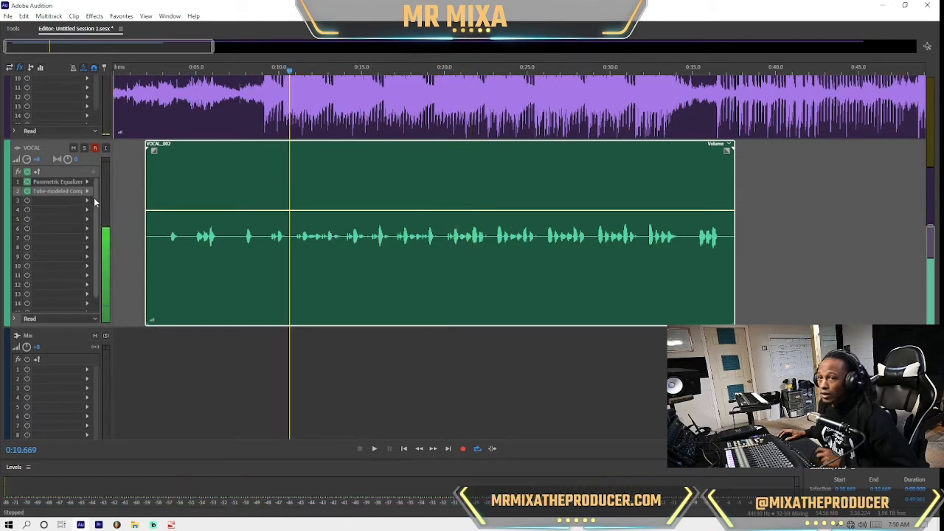
Step: Add a second Parametric Equalizer in the VOCAL track's third effect slot
{"action": "left_click", "coordinate": [88, 201]}
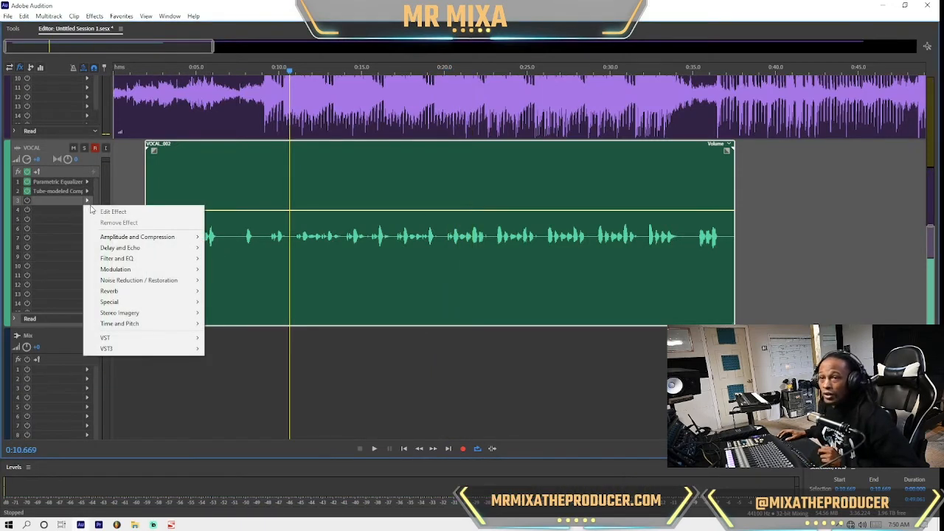
{"action": "mouse_move", "coordinate": [133, 260]}
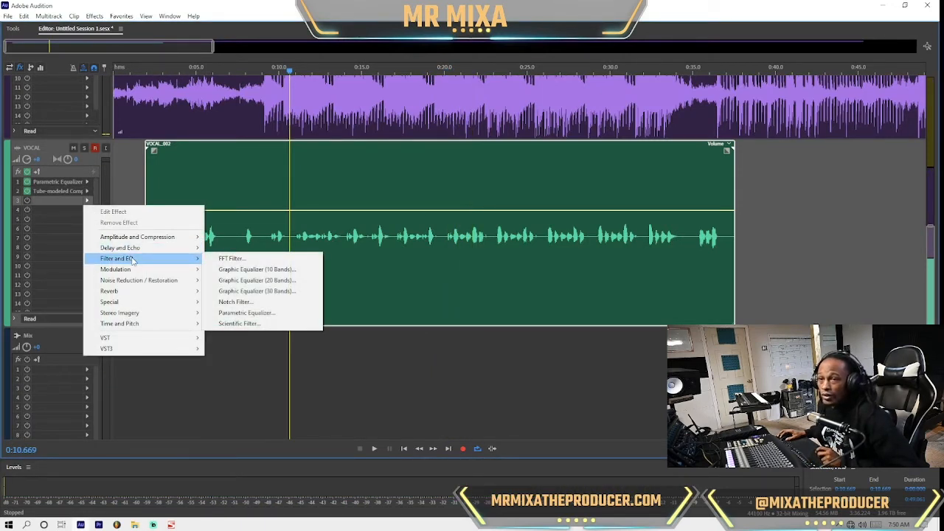
{"action": "left_click", "coordinate": [266, 318]}
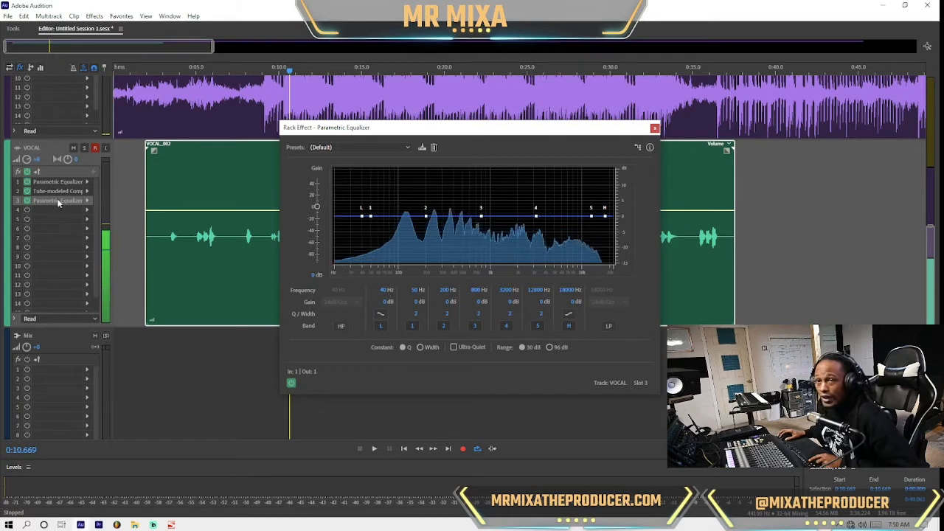
Step: Save the first-slot equalizer's settings as preset "3", overwriting the existing preset, and close that equalizer's window
{"action": "double_click", "coordinate": [74, 181]}
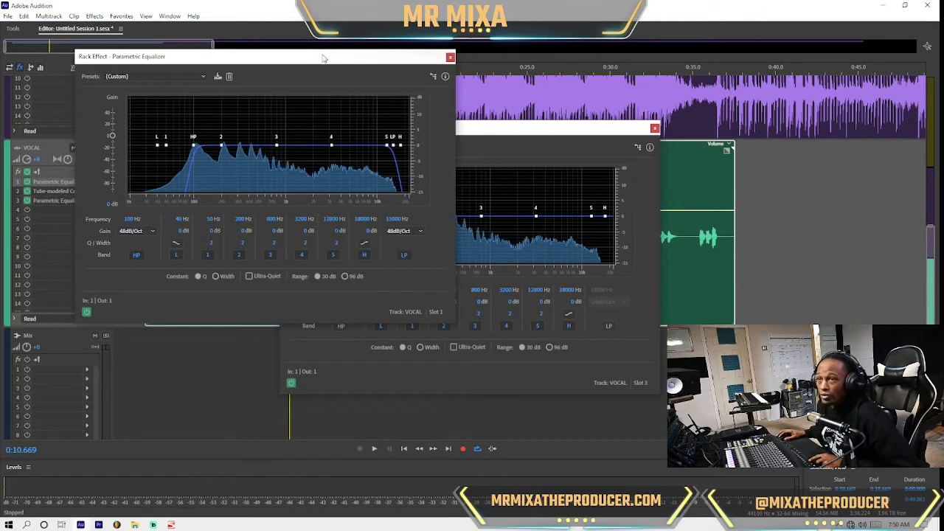
{"action": "left_click_drag", "start_coordinate": [310, 57], "coordinate": [618, 193]}
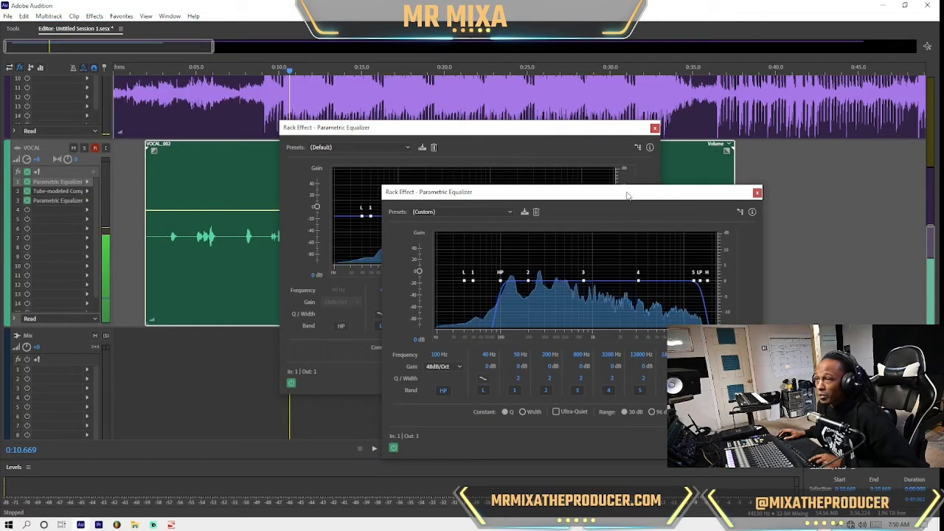
{"action": "left_click", "coordinate": [525, 212]}
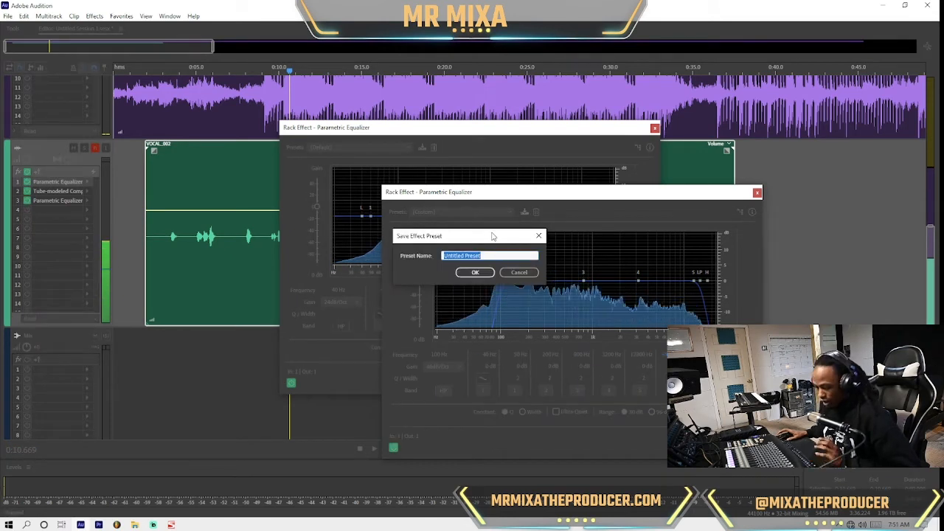
{"action": "type", "text": "3"}
{"action": "key", "text": "Return"}
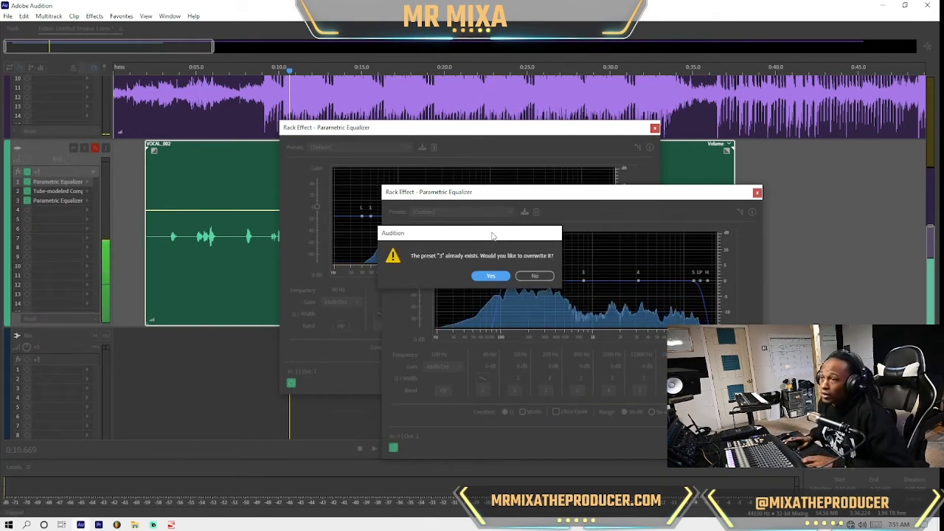
{"action": "key", "text": "Return"}
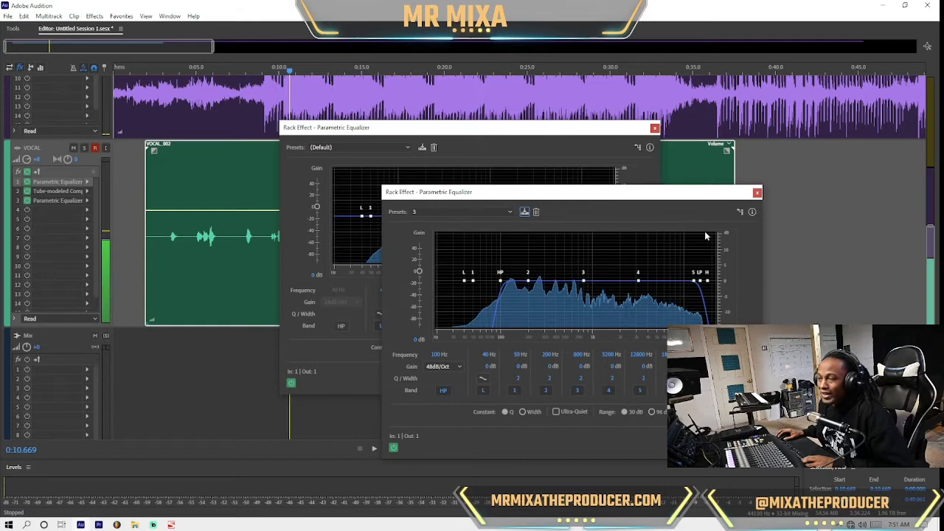
{"action": "left_click", "coordinate": [757, 192]}
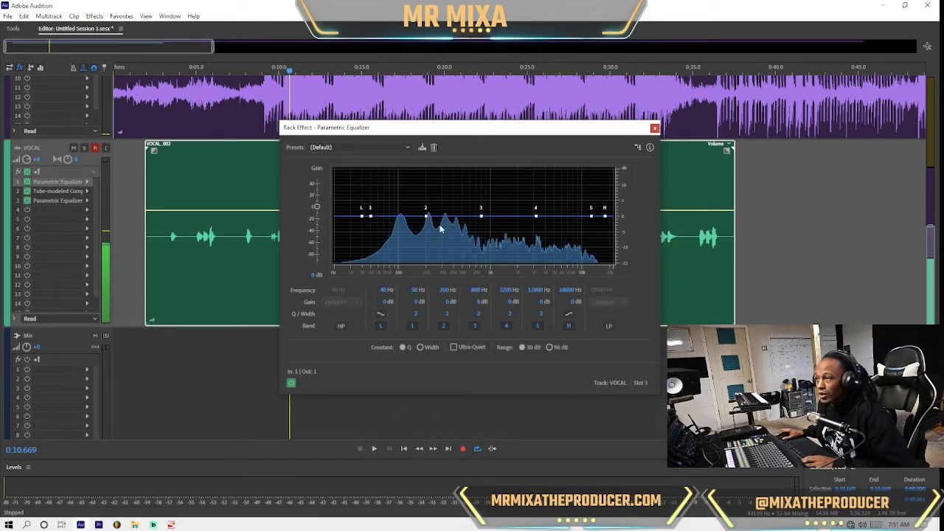
Step: Load preset "3" in the third-slot Parametric Equalizer and close its window
{"action": "left_click", "coordinate": [382, 147]}
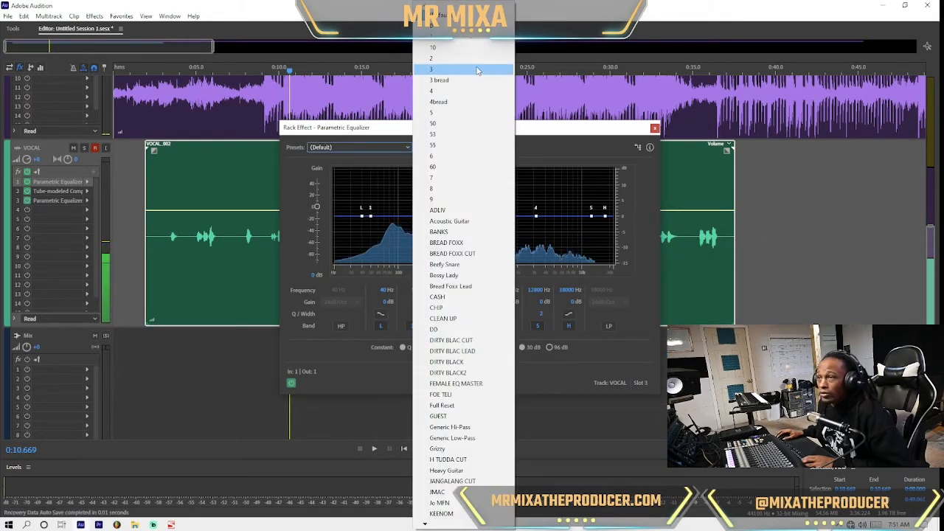
{"action": "left_click", "coordinate": [458, 69]}
{"action": "left_click", "coordinate": [654, 129]}
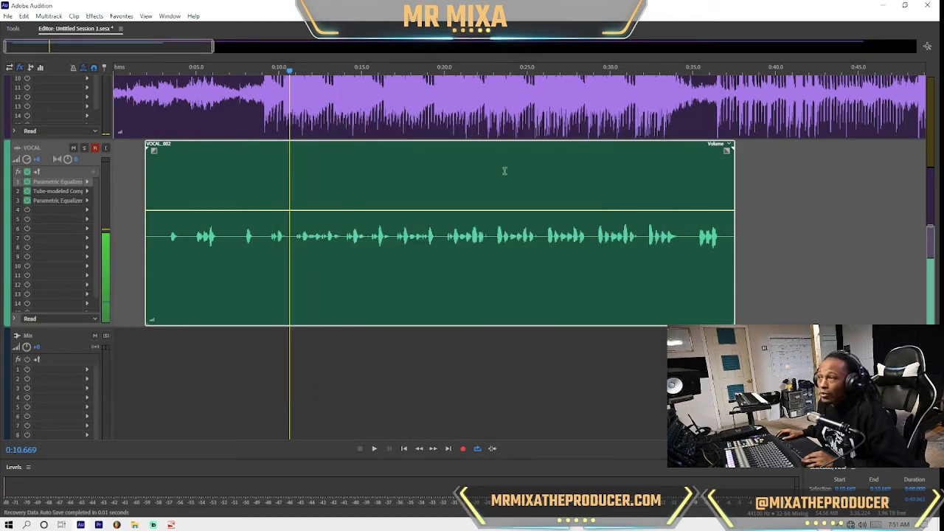
Step: Reopen the third-slot Parametric Equalizer and audition the vocal from about 10.7 seconds
{"action": "double_click", "coordinate": [77, 200]}
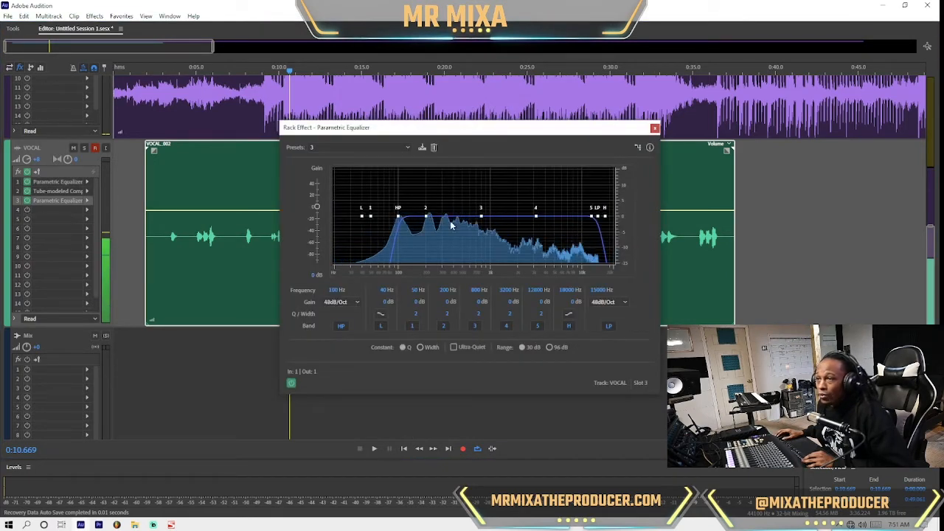
{"action": "key", "text": "space"}
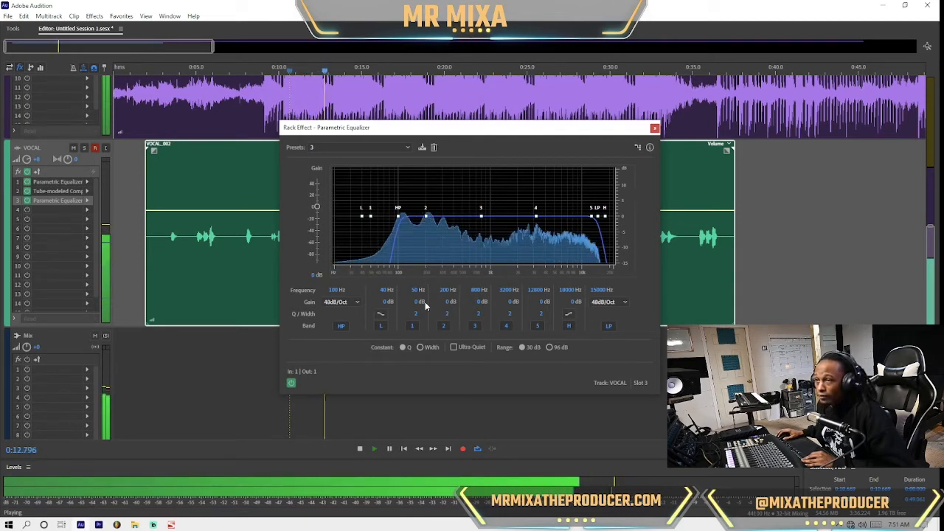
{"action": "key", "text": "space"}
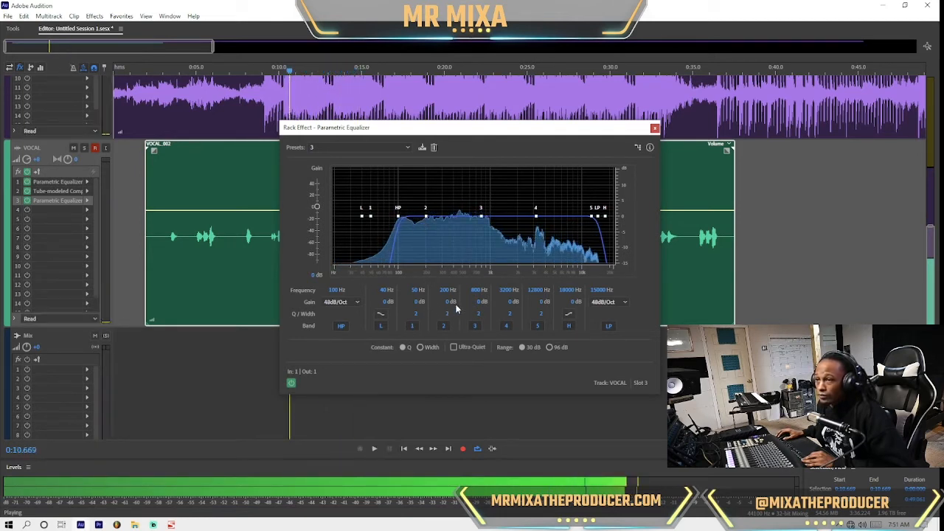
Step: Set the third-slot equalizer's band 2 to 292 Hz, -3.5 dB gain and a Q of 4.5 while auditioning the vocal
{"action": "left_click_drag", "start_coordinate": [447, 302], "coordinate": [448, 305]}
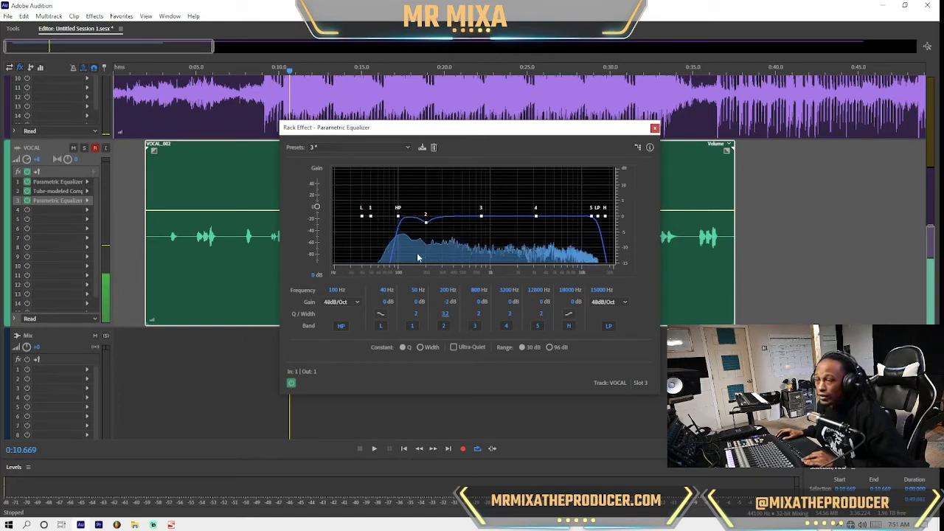
{"action": "key", "text": "space"}
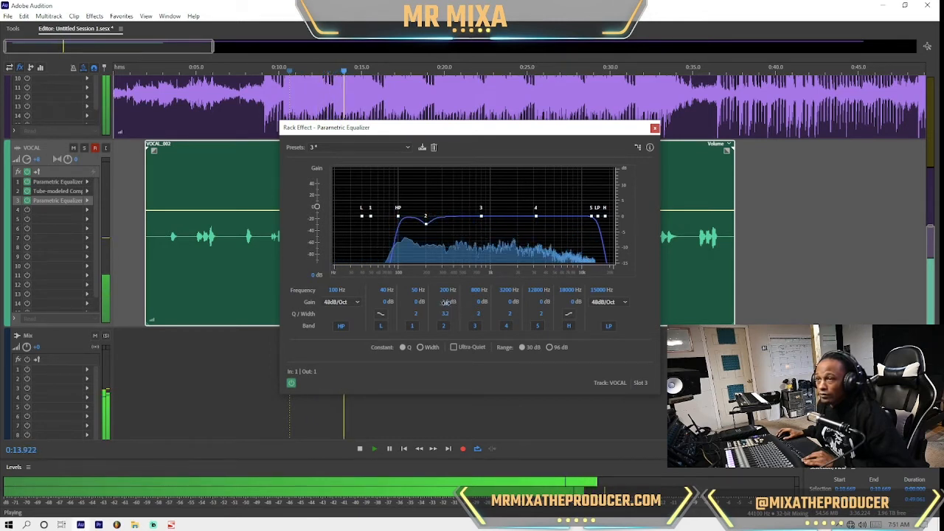
{"action": "left_click_drag", "start_coordinate": [445, 302], "coordinate": [448, 279]}
{"action": "left_click_drag", "start_coordinate": [445, 315], "coordinate": [446, 306]}
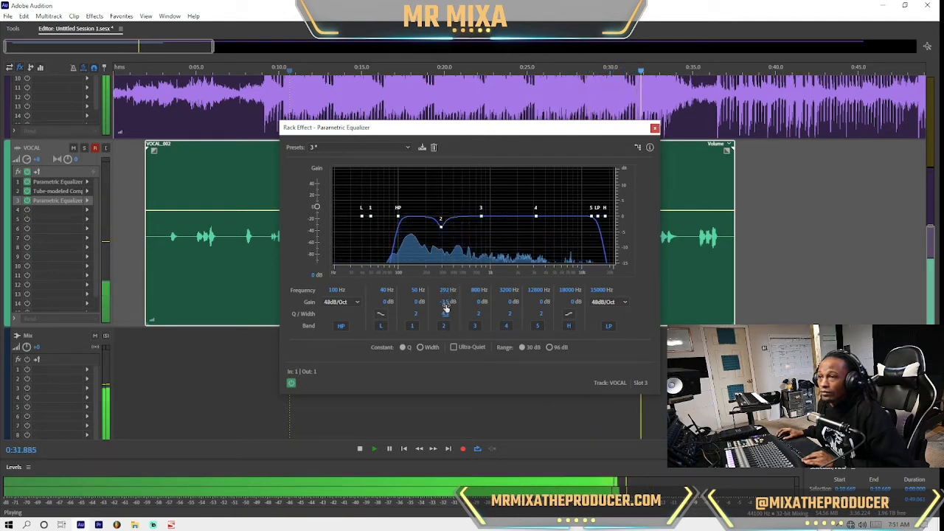
{"action": "key", "text": "space"}
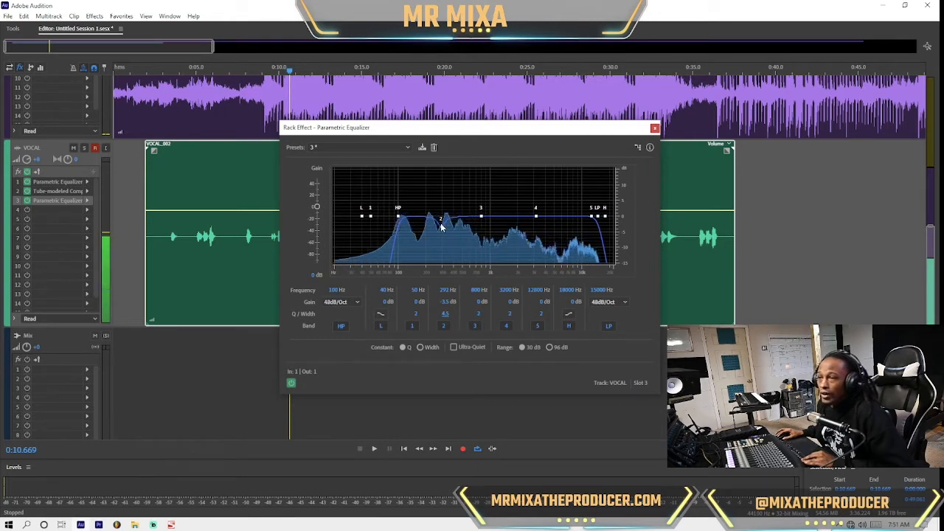
Step: Boost the equalizer's band 4 by 1.8 dB and narrow it to a Q of 17.9 during playback
{"action": "key", "text": "space"}
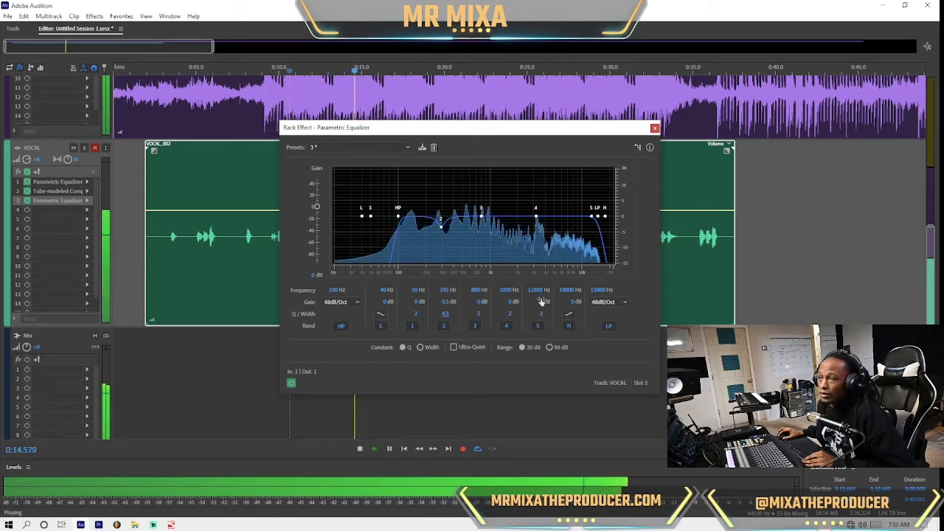
{"action": "left_click_drag", "start_coordinate": [512, 303], "coordinate": [519, 278]}
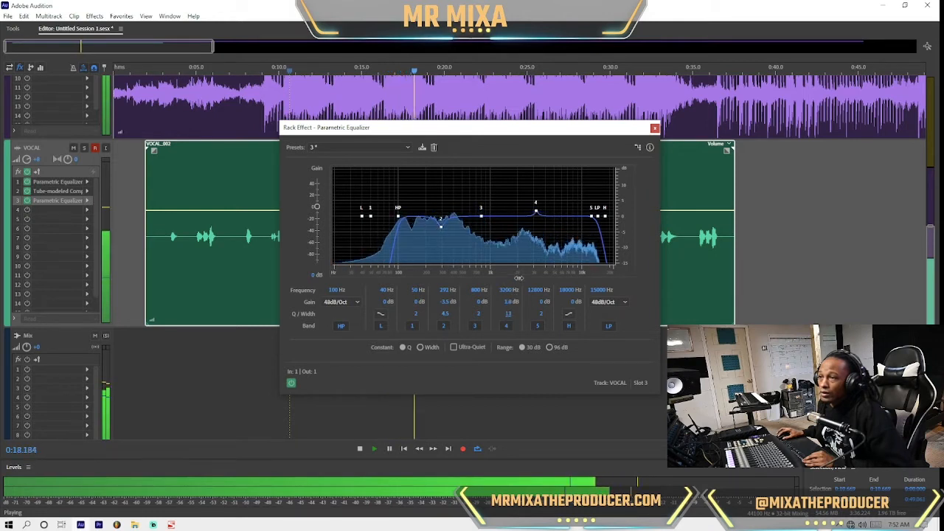
{"action": "key", "text": "space"}
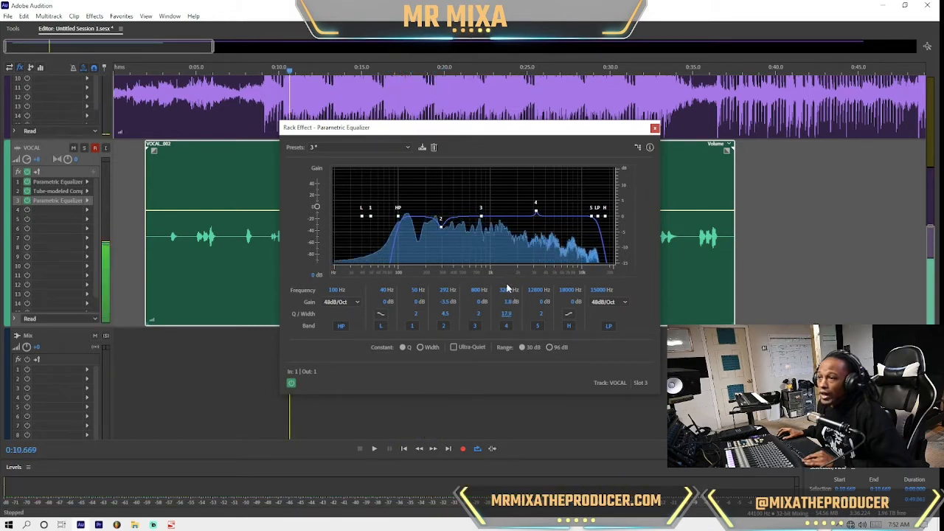
Step: Move the equalizer's band 4 to 2020 Hz with a Q of 18 and audition the result
{"action": "left_click_drag", "start_coordinate": [505, 292], "coordinate": [502, 296]}
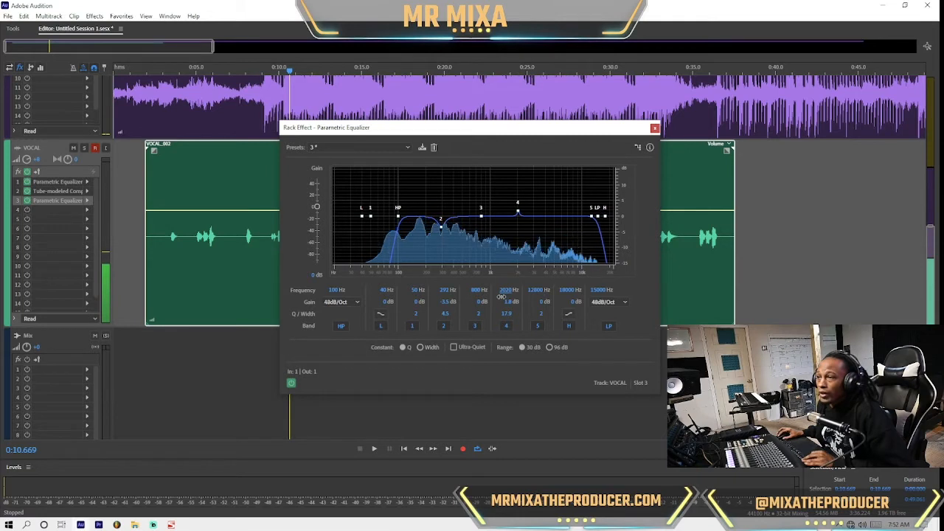
{"action": "key", "text": "space"}
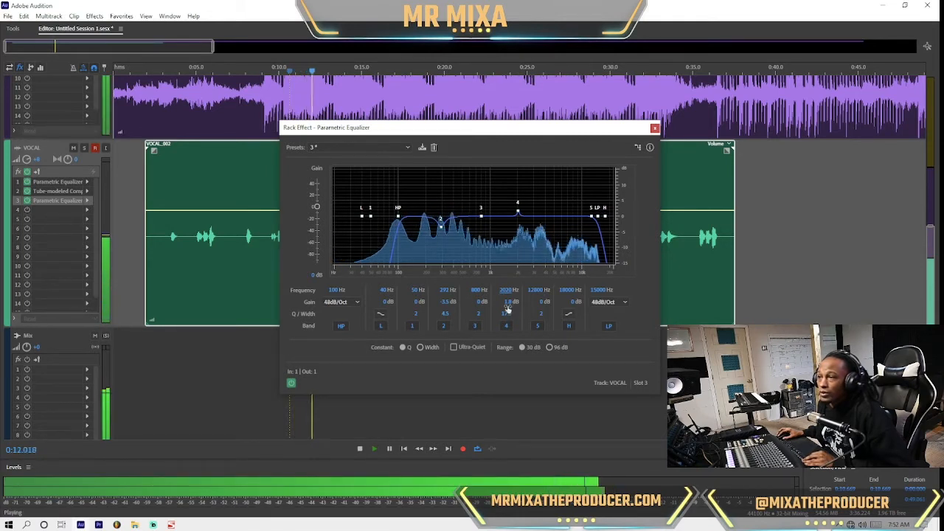
{"action": "left_click_drag", "start_coordinate": [507, 318], "coordinate": [507, 313]}
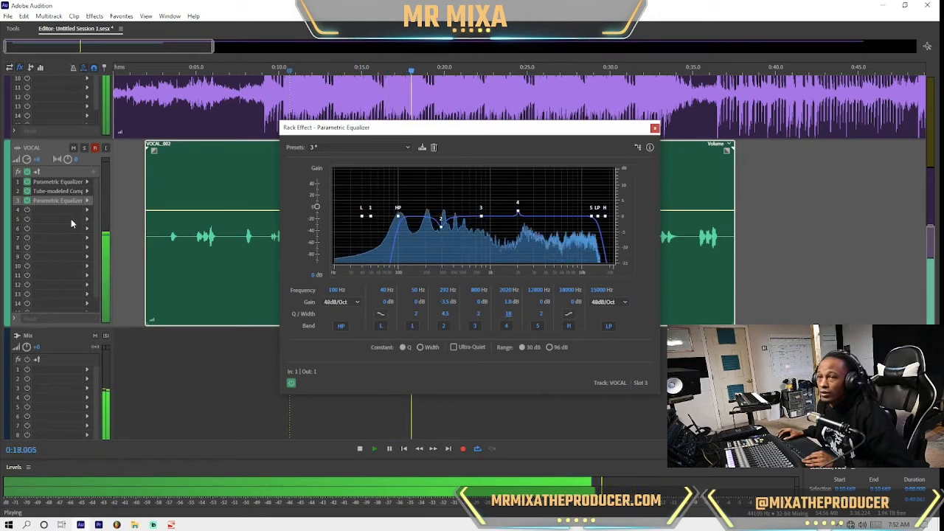
{"action": "scroll", "coordinate": [72, 220], "scroll_direction": "down", "scroll_amount": 3}
{"action": "key", "text": "space"}
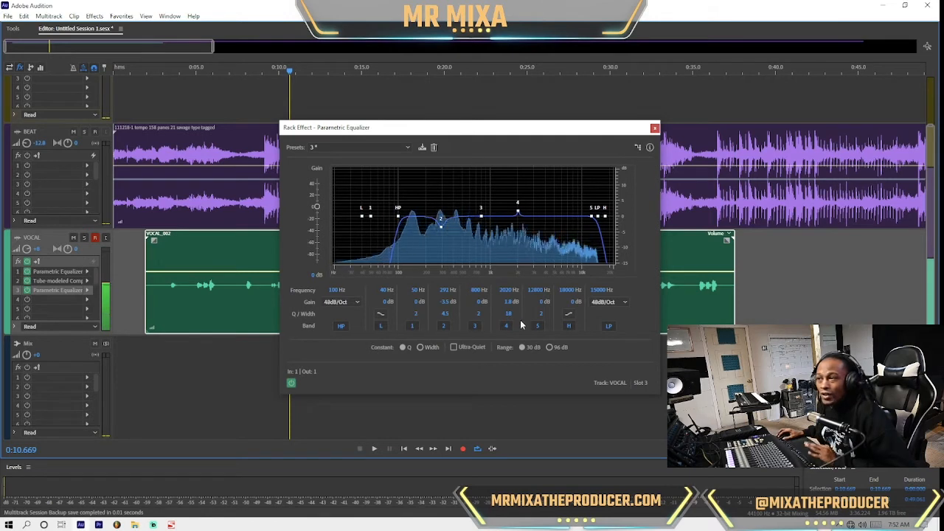
Step: Set the equalizer's band 5 to 8408 Hz with 0.7 dB gain and a Q of 3.4, and audition the mix
{"action": "left_click_drag", "start_coordinate": [532, 292], "coordinate": [535, 300]}
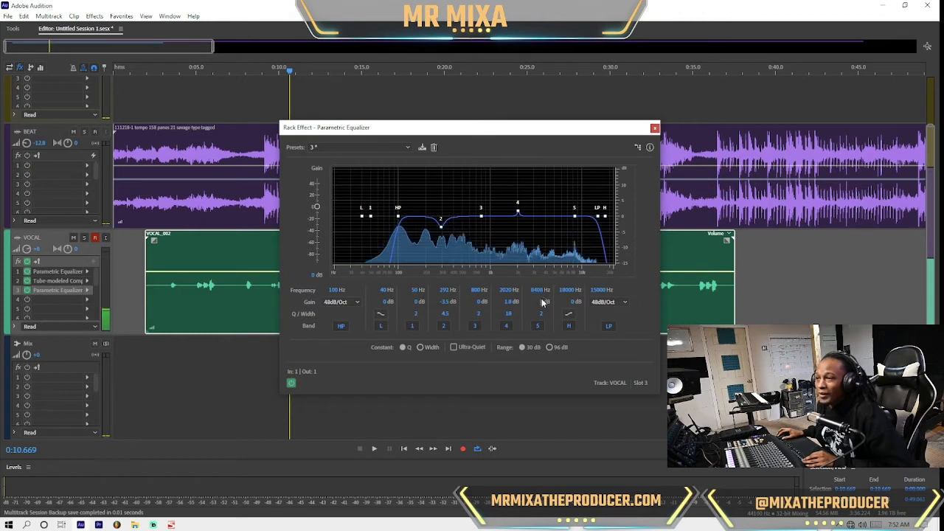
{"action": "key", "text": "space"}
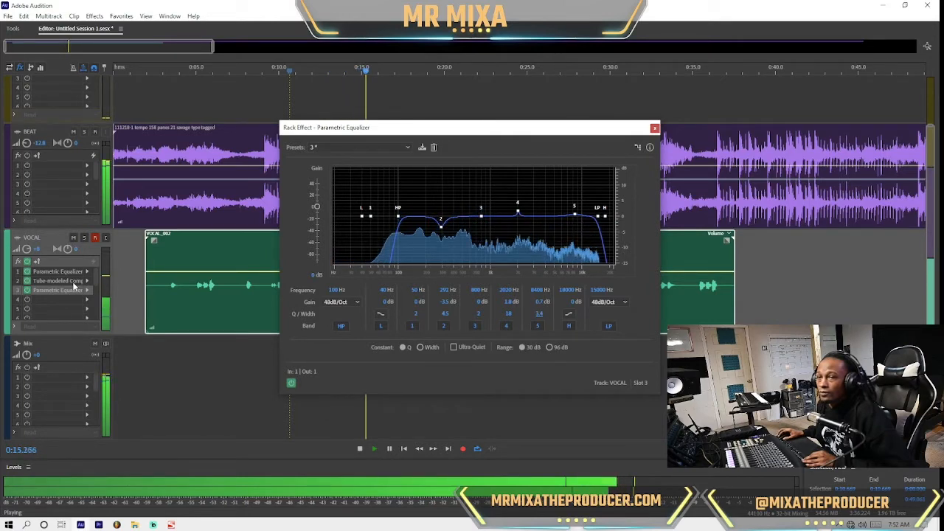
{"action": "scroll", "coordinate": [74, 287], "scroll_direction": "down", "scroll_amount": 2}
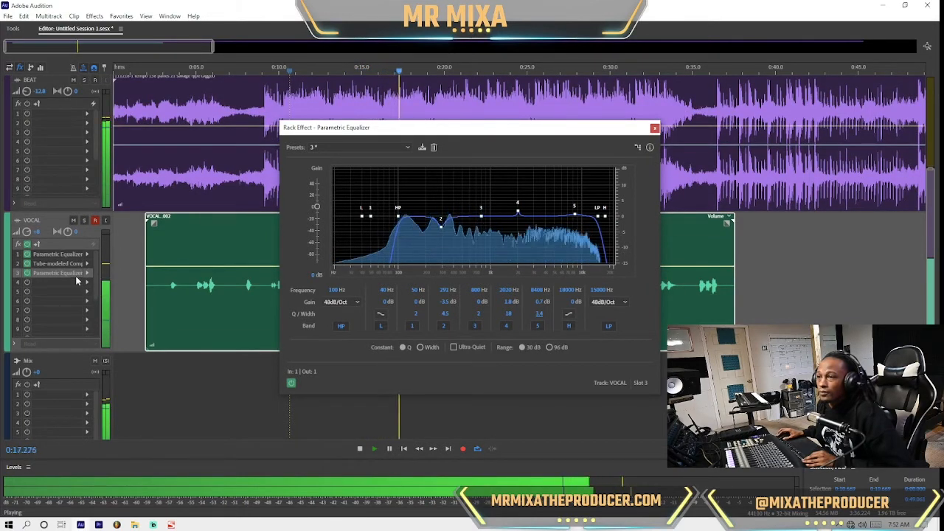
{"action": "key", "text": "space"}
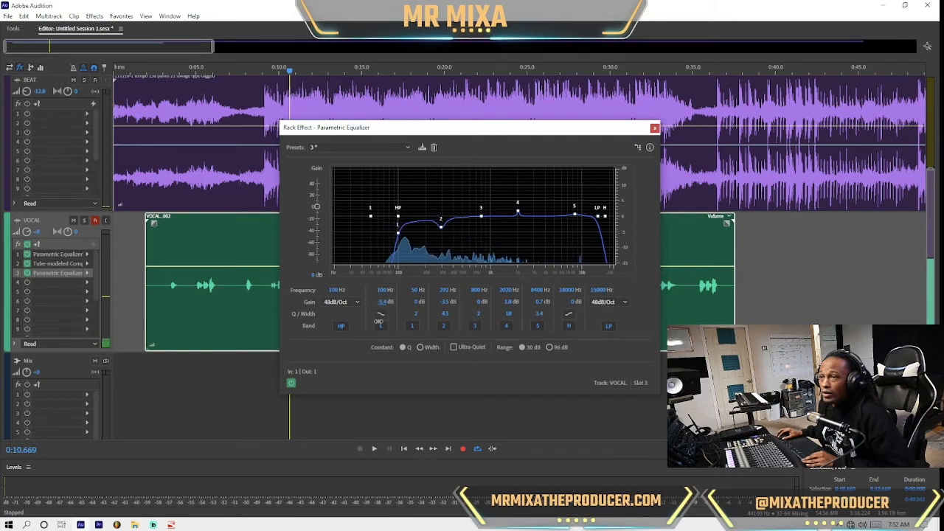
Step: Cut the equalizer's low shelf by 6.8 dB at 100 Hz during playback and set the high-pass slope to 30dB/Oct
{"action": "key", "text": "space"}
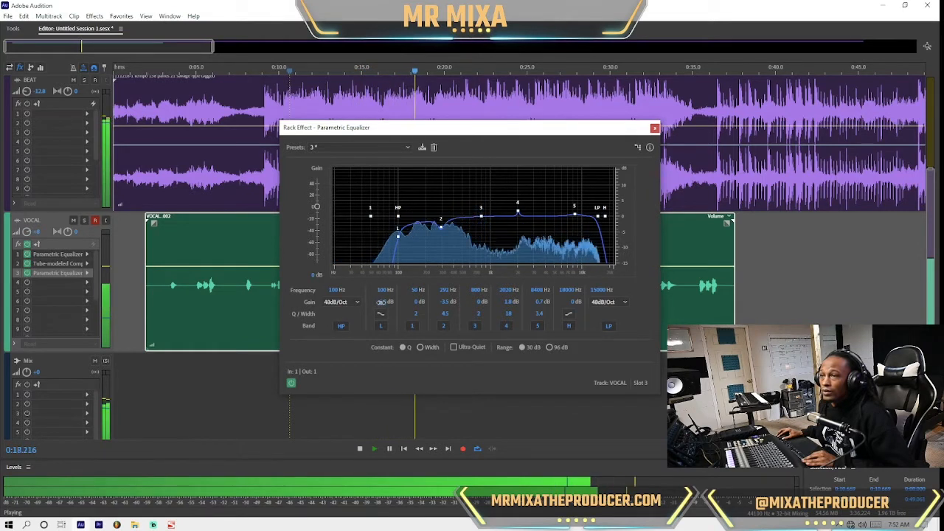
{"action": "left_click", "coordinate": [341, 302]}
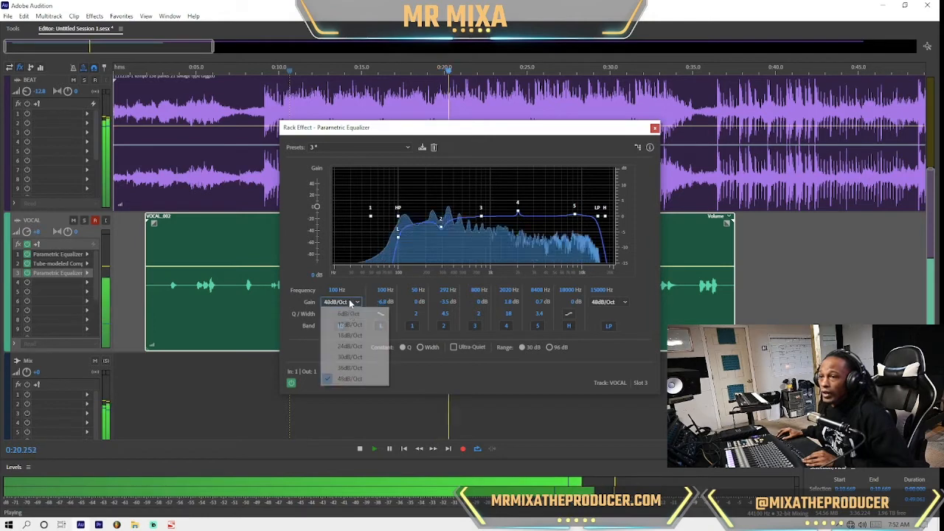
{"action": "left_click", "coordinate": [351, 357]}
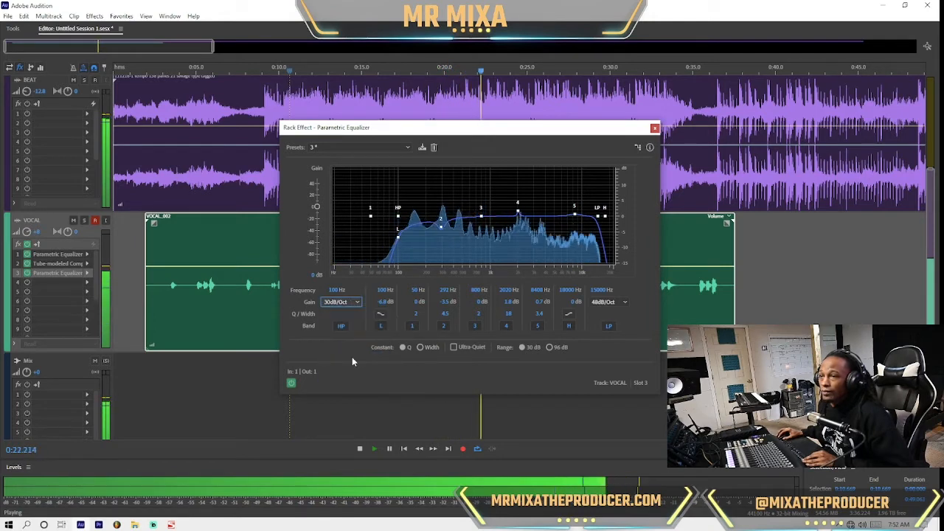
Step: Close the equalizer, stop playback and save the multitrack session
{"action": "left_click", "coordinate": [654, 129]}
{"action": "key", "text": "space"}
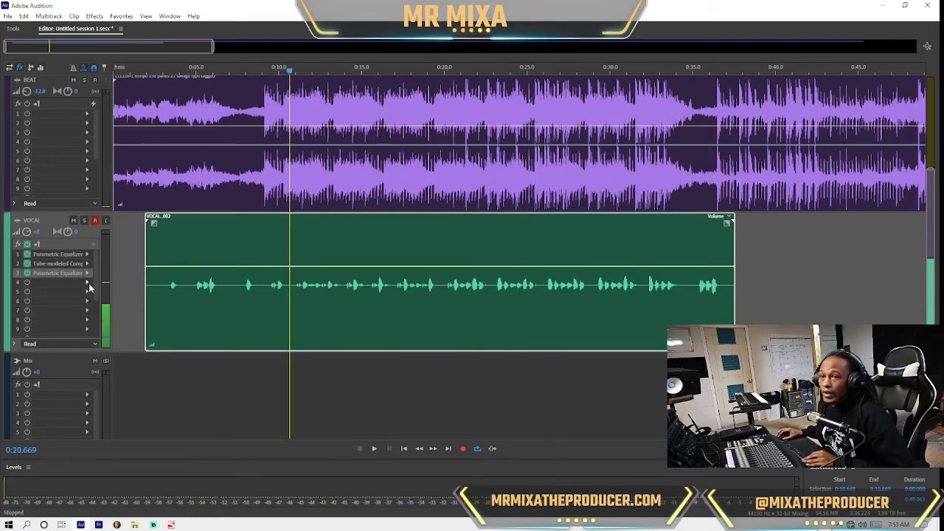
{"action": "key", "text": "ctrl+s"}
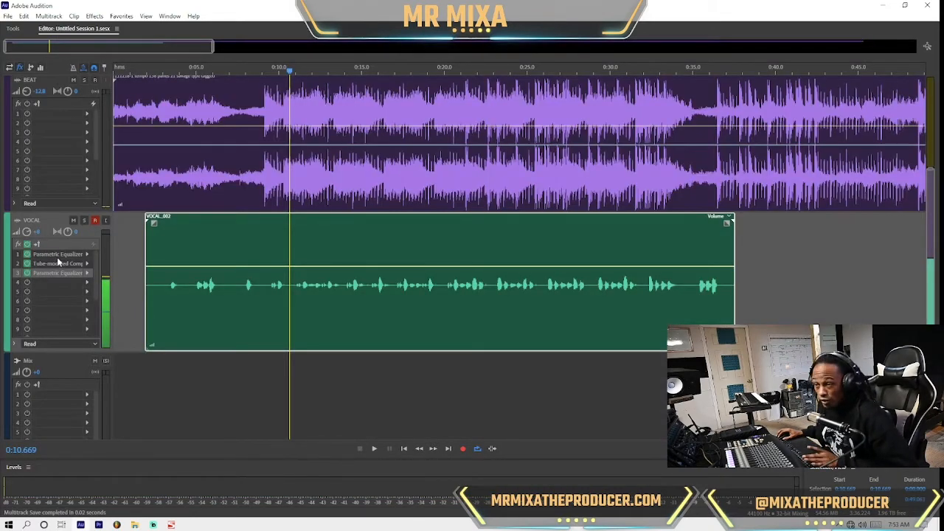
Step: Reopen the vocal's Tube-modeled Compressor and set its ratio to 2:1 while auditioning the mix
{"action": "double_click", "coordinate": [59, 263]}
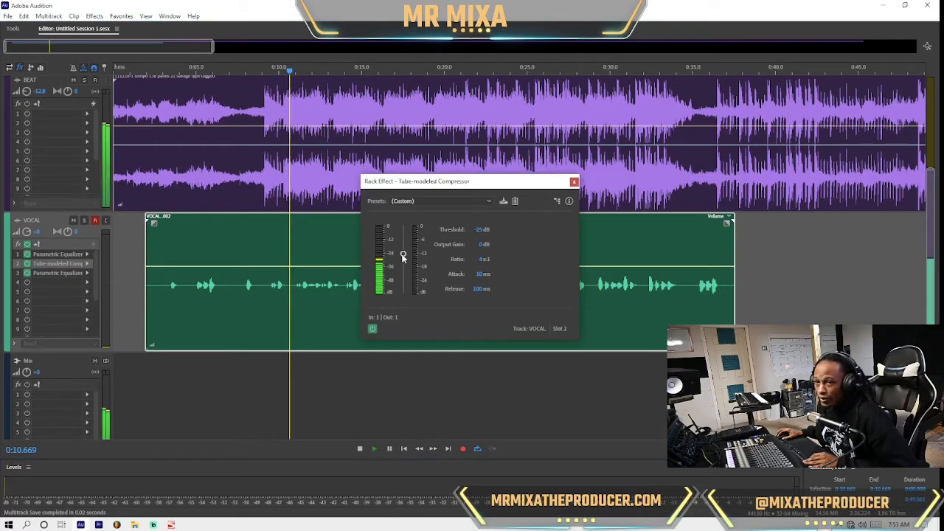
{"action": "key", "text": "space"}
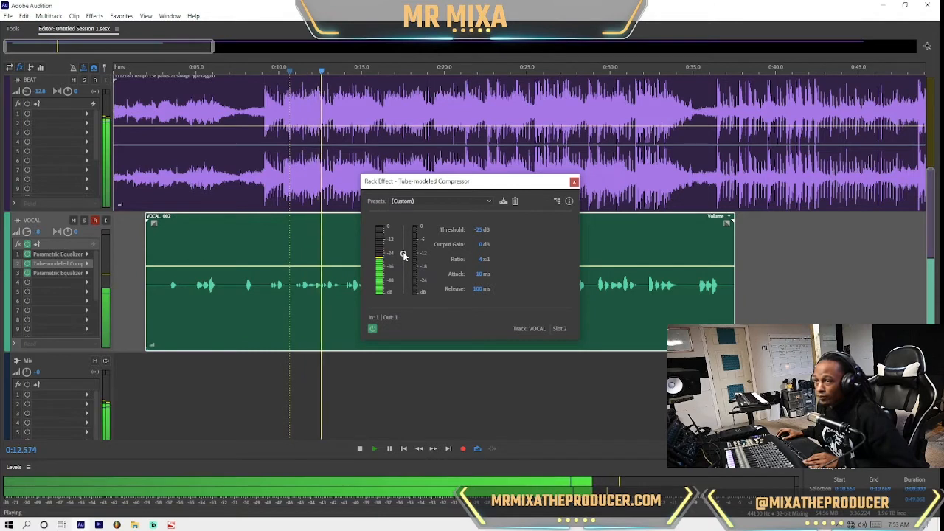
{"action": "left_click", "coordinate": [481, 258]}
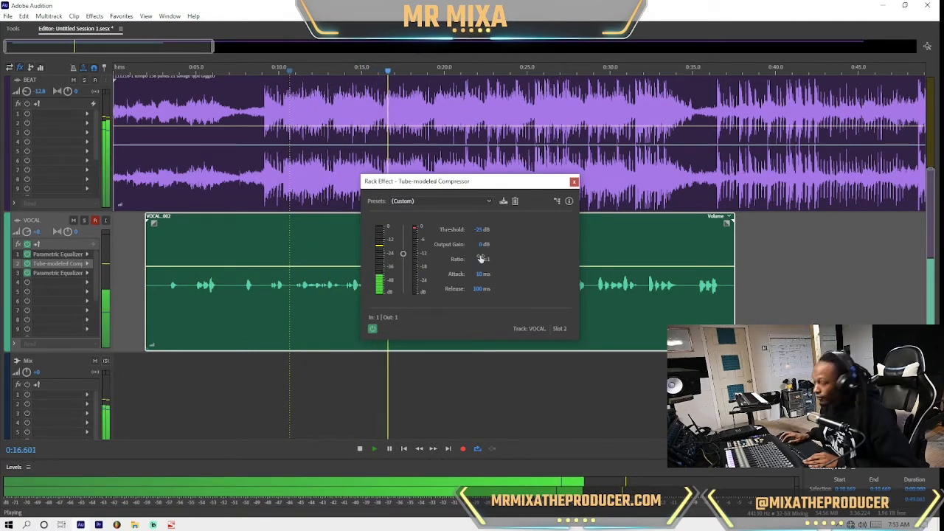
{"action": "key", "text": "space"}
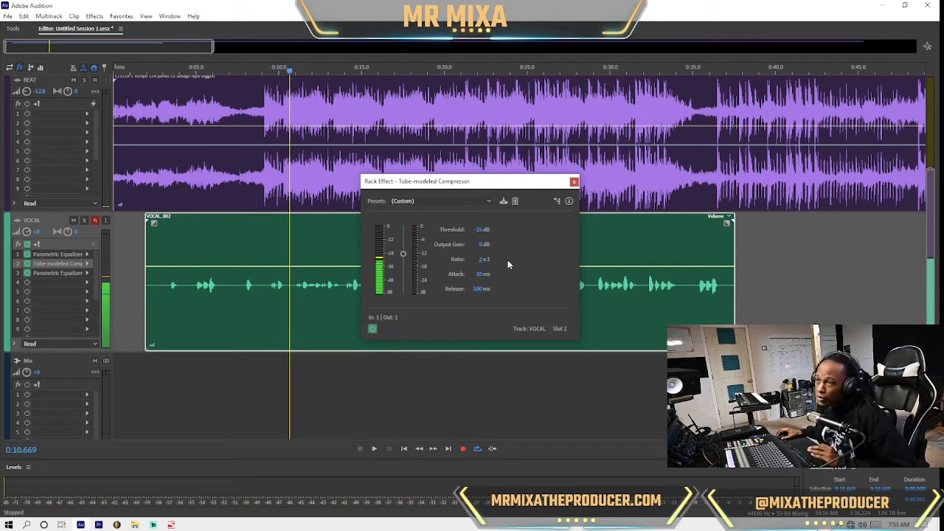
Step: Lower the Tube-modeled Compressor's threshold to -28 dB during playback
{"action": "key", "text": "space"}
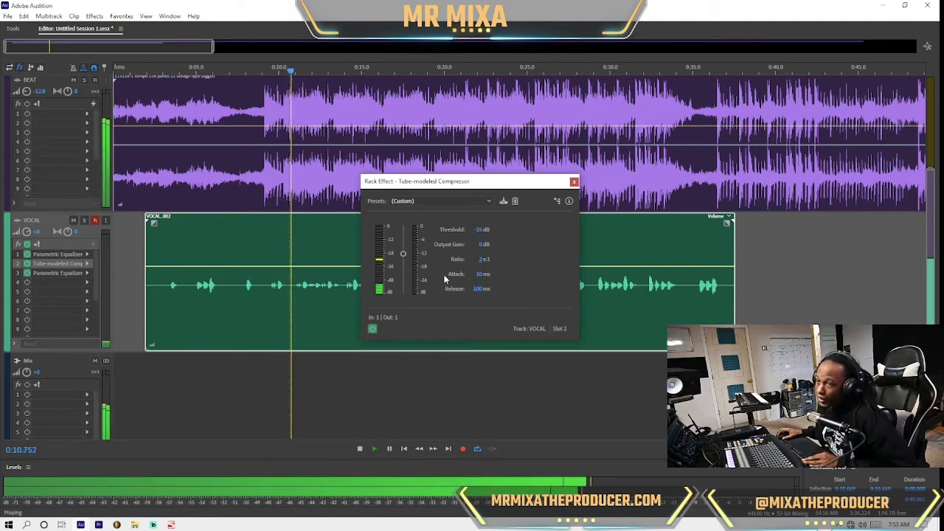
{"action": "left_click_drag", "start_coordinate": [403, 254], "coordinate": [405, 257]}
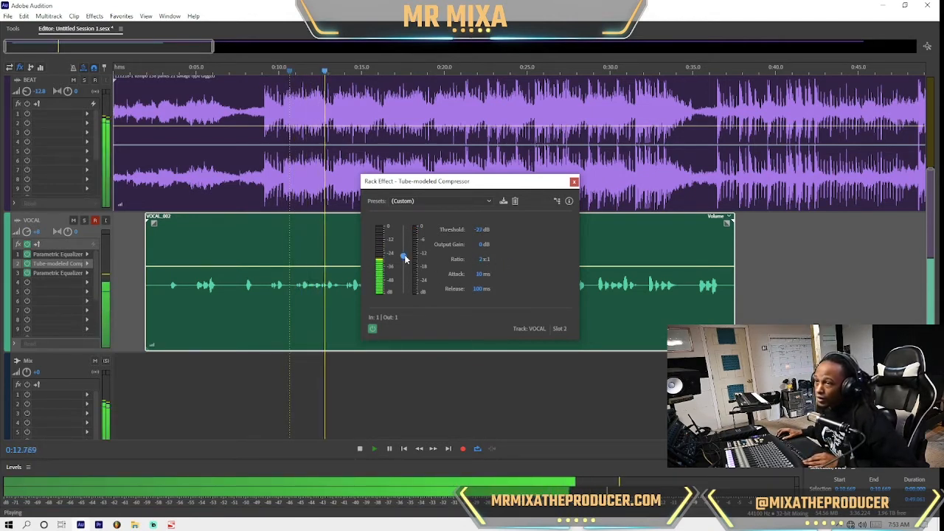
{"action": "key", "text": "space"}
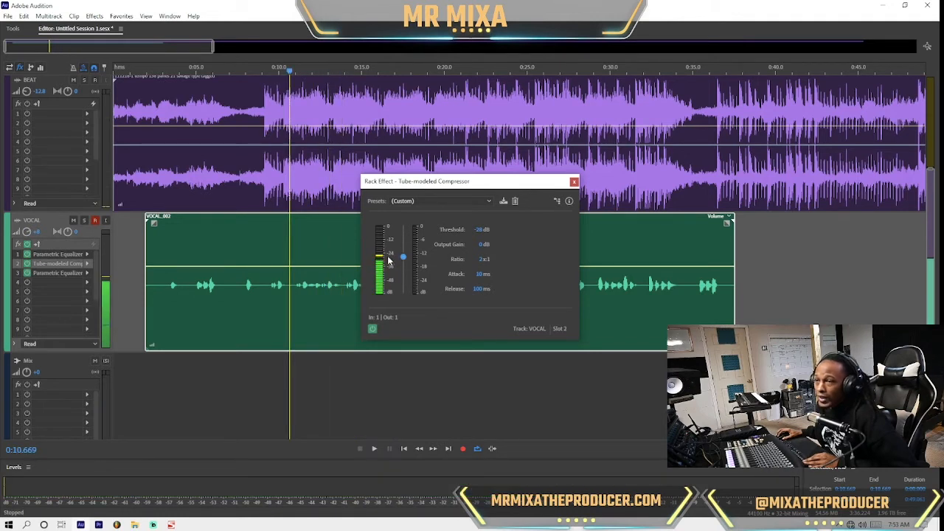
Step: Add a Multiband Compressor to the vocal track's fourth effect slot
{"action": "left_click", "coordinate": [91, 285]}
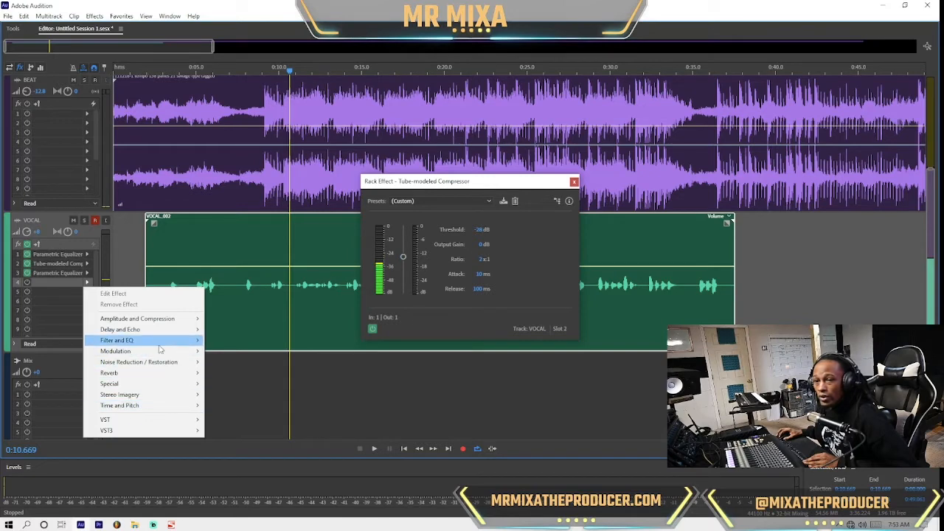
{"action": "mouse_move", "coordinate": [180, 319]}
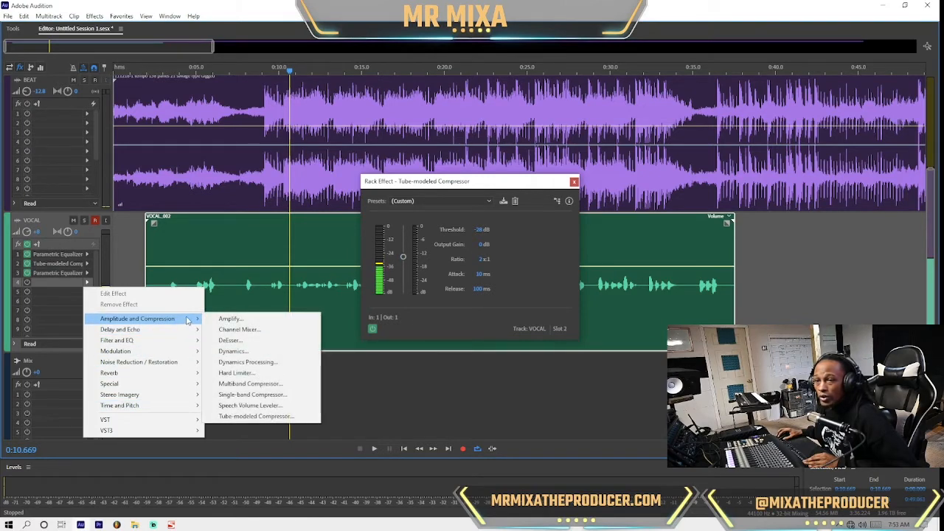
{"action": "left_click", "coordinate": [250, 383]}
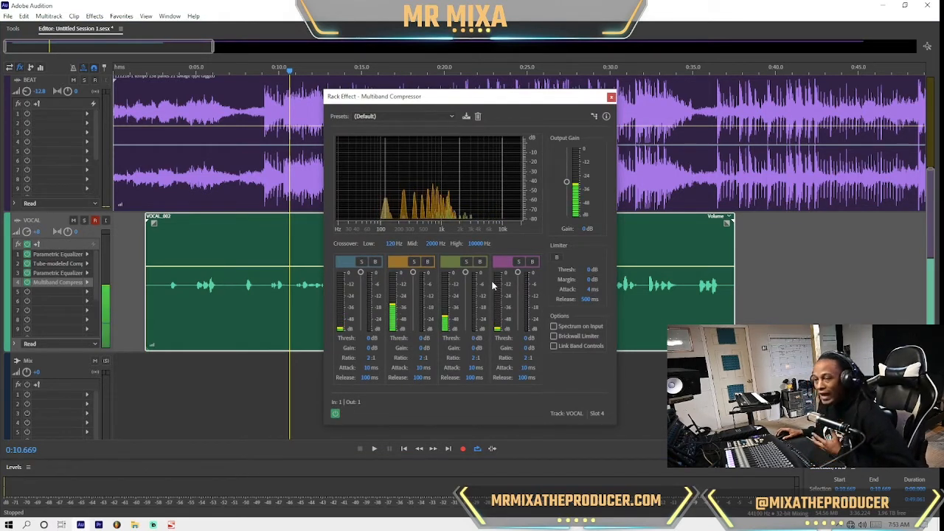
Step: Bypass all four bands of the Multiband Compressor
{"action": "left_click", "coordinate": [427, 261]}
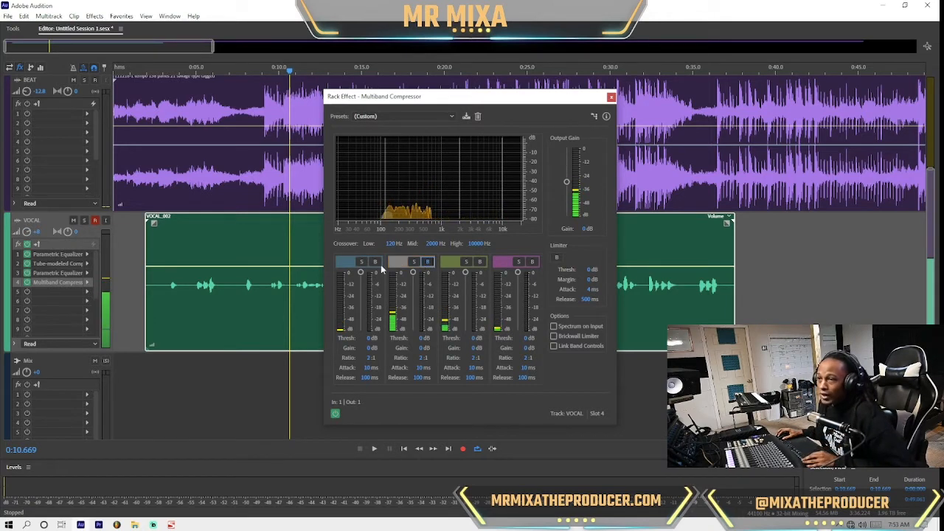
{"action": "left_click", "coordinate": [375, 262]}
{"action": "left_click", "coordinate": [479, 262]}
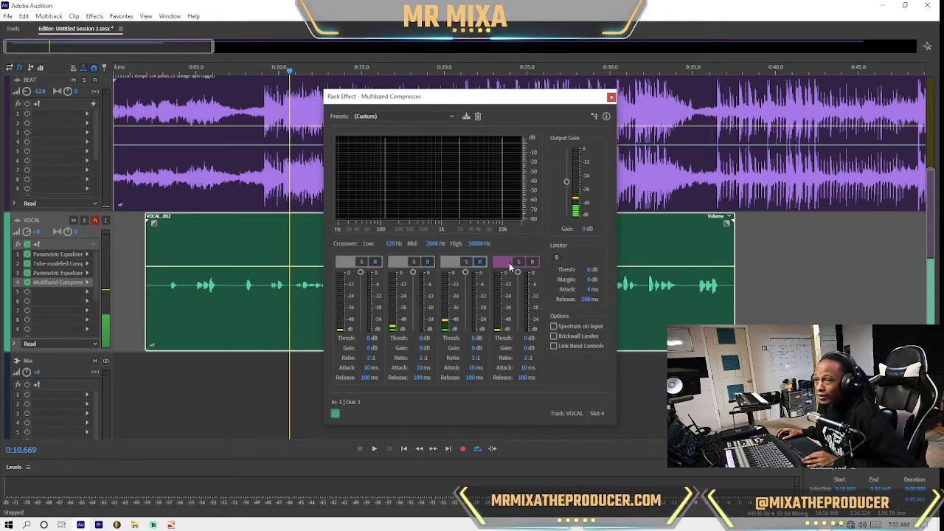
{"action": "left_click", "coordinate": [532, 262]}
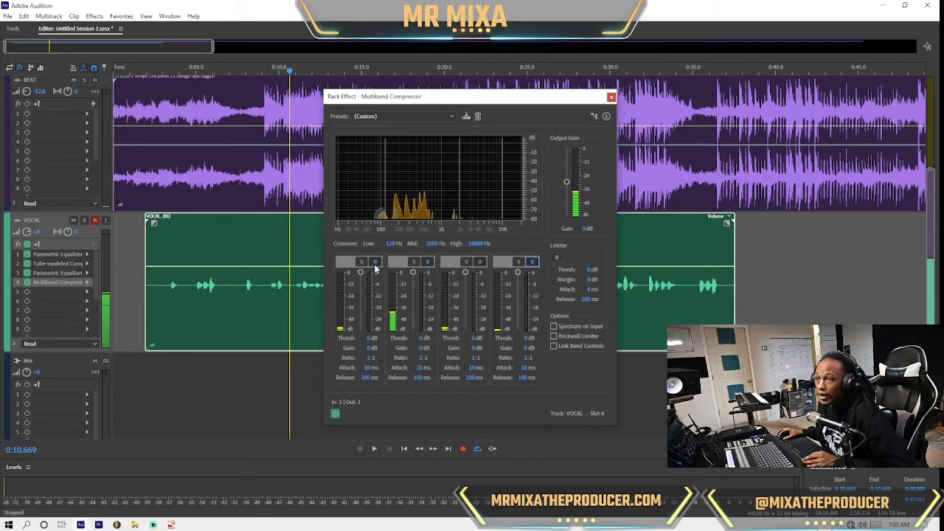
Step: Audition the Multiband Compressor's low band and lower its threshold to -54 dB
{"action": "left_click", "coordinate": [361, 262]}
{"action": "key", "text": "space"}
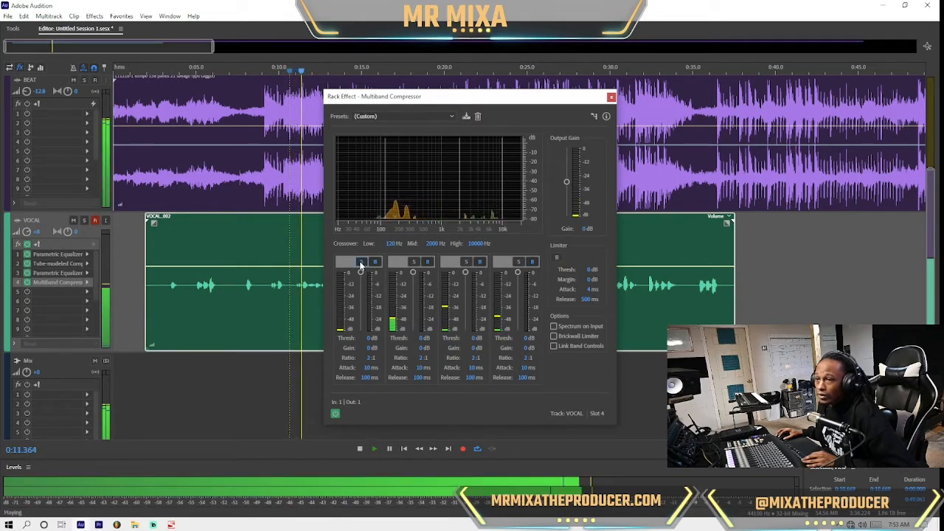
{"action": "key", "text": "space"}
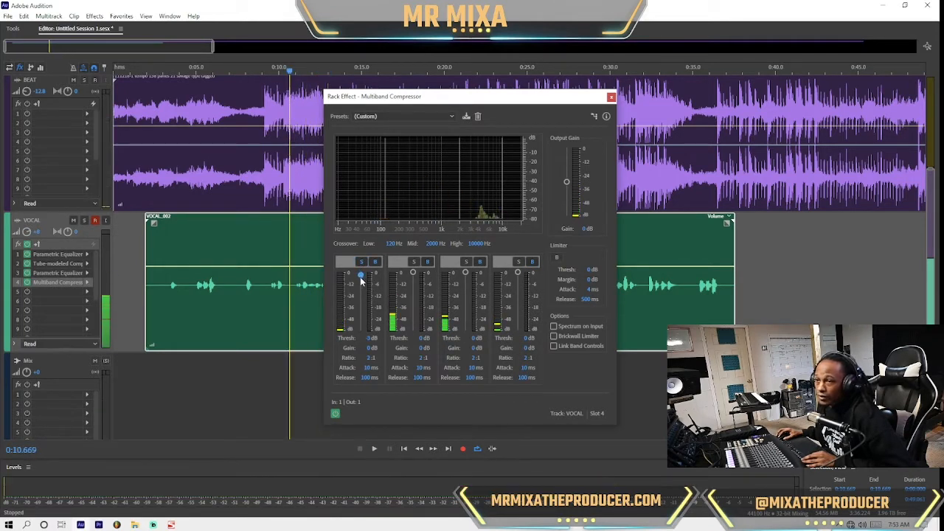
{"action": "left_click_drag", "start_coordinate": [361, 273], "coordinate": [357, 324]}
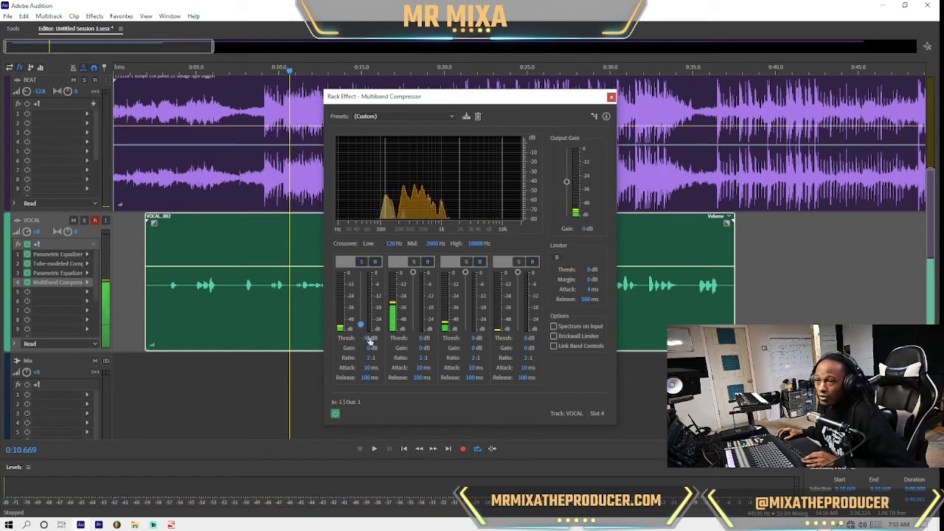
Step: Set the low band's gain to -4.3 dB, take the band out of bypass and audition it
{"action": "key", "text": "space"}
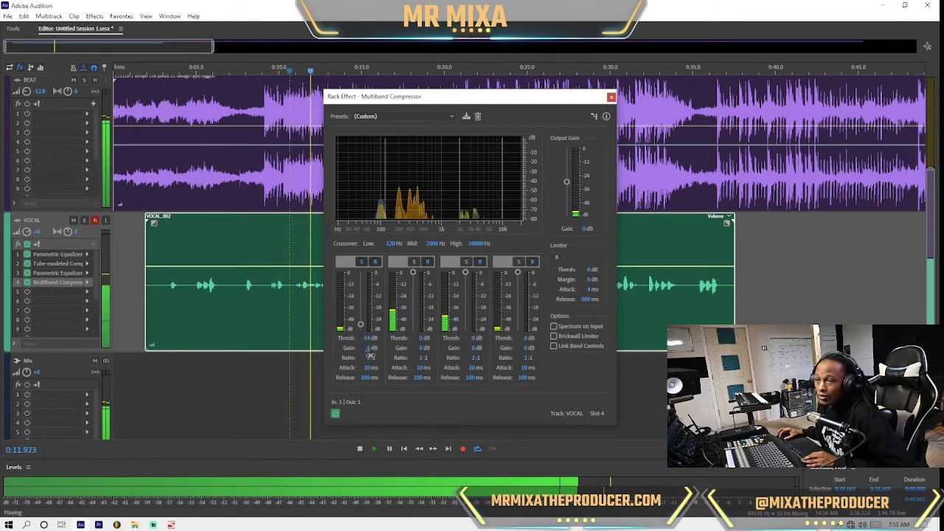
{"action": "left_click_drag", "start_coordinate": [369, 349], "coordinate": [372, 367]}
{"action": "key", "text": "space"}
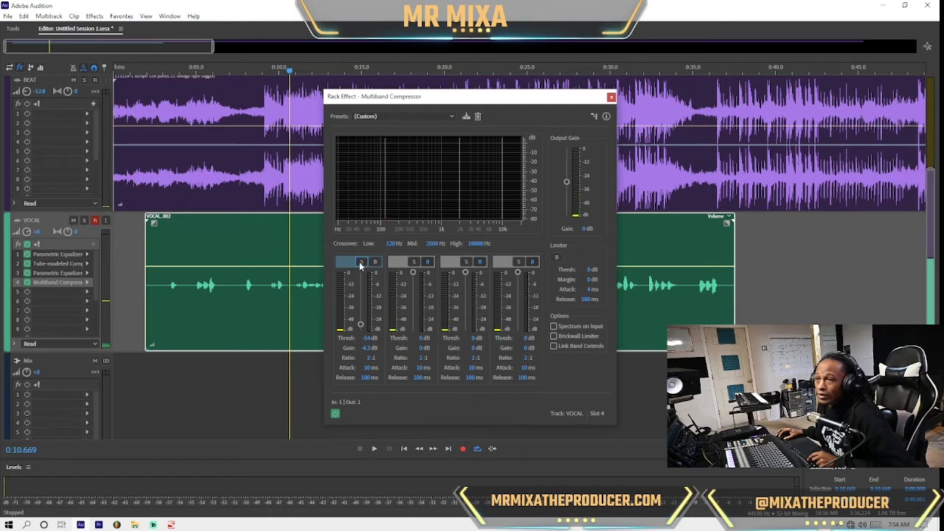
{"action": "key", "text": "space"}
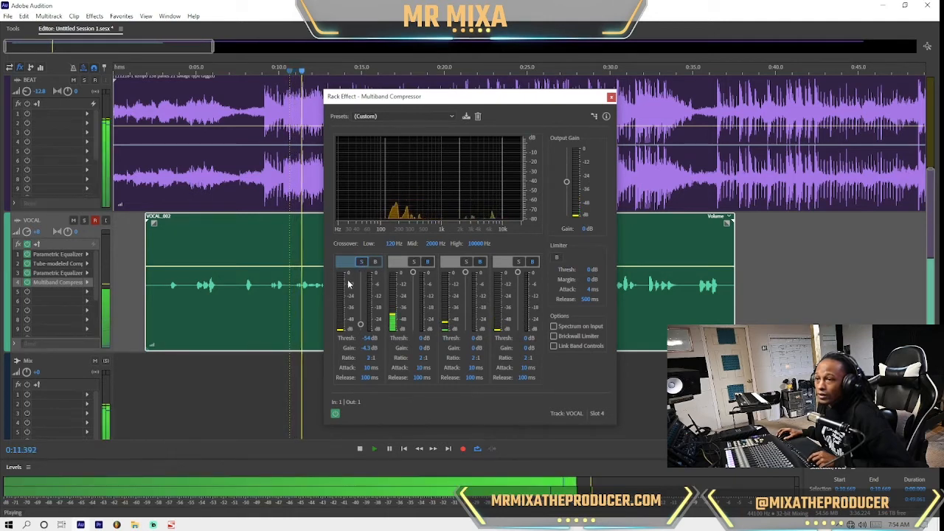